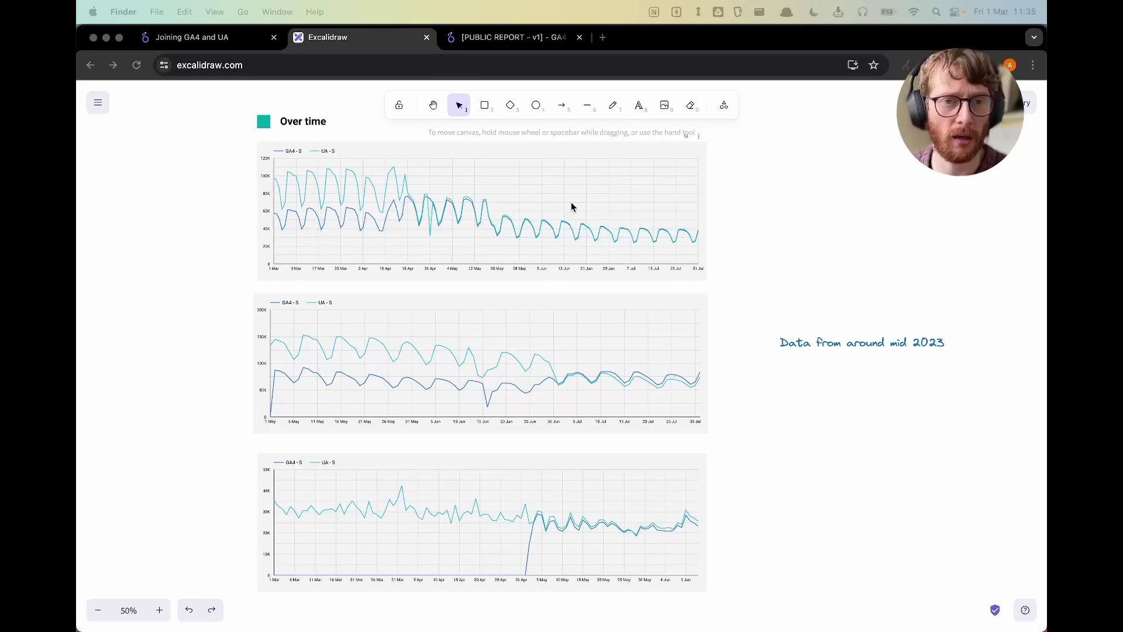
- Switch to the GA4 Validation report and compare GA4 and UA sessions in its over-time charts
click(215, 40)
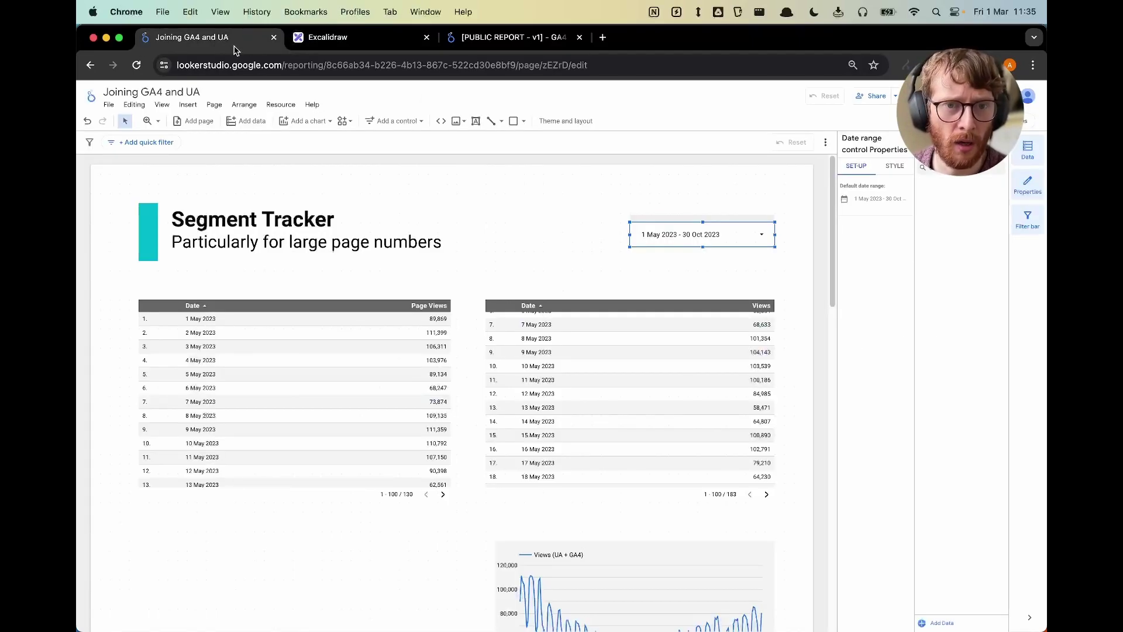
click(556, 37)
scroll(639, 207, up, 10)
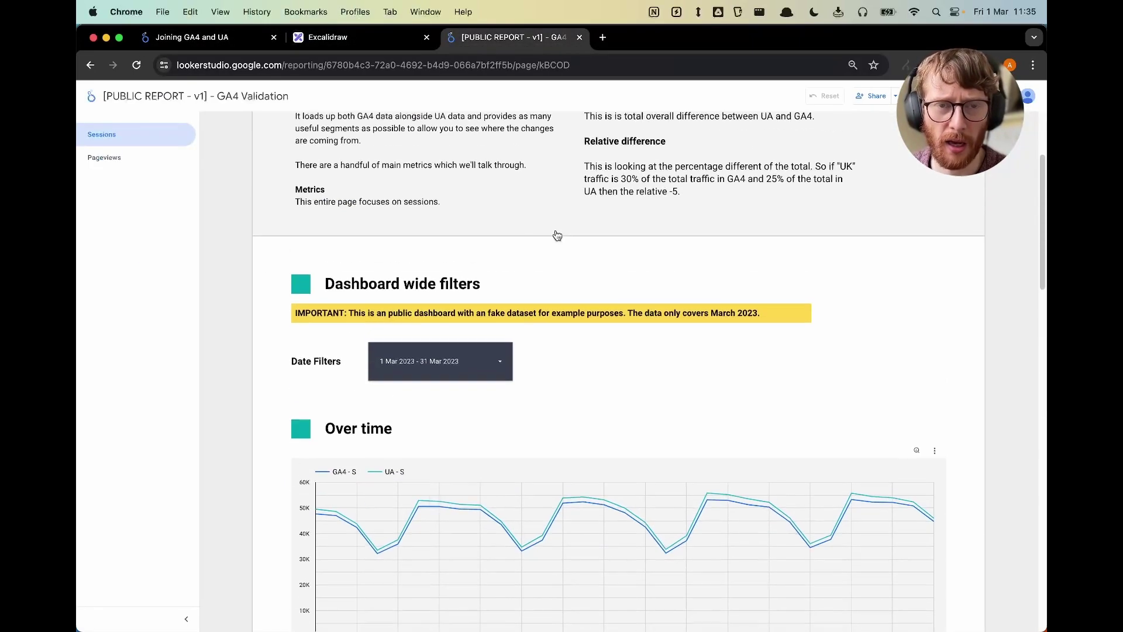
scroll(589, 266, down, 5)
scroll(747, 276, down, 2)
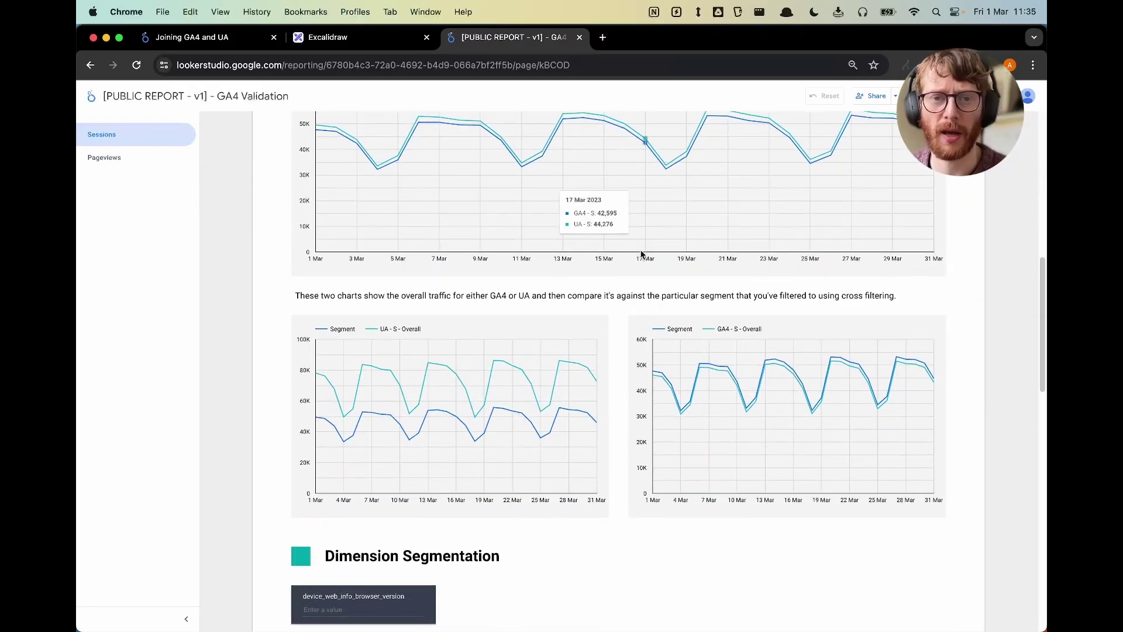
scroll(644, 253, up, 2)
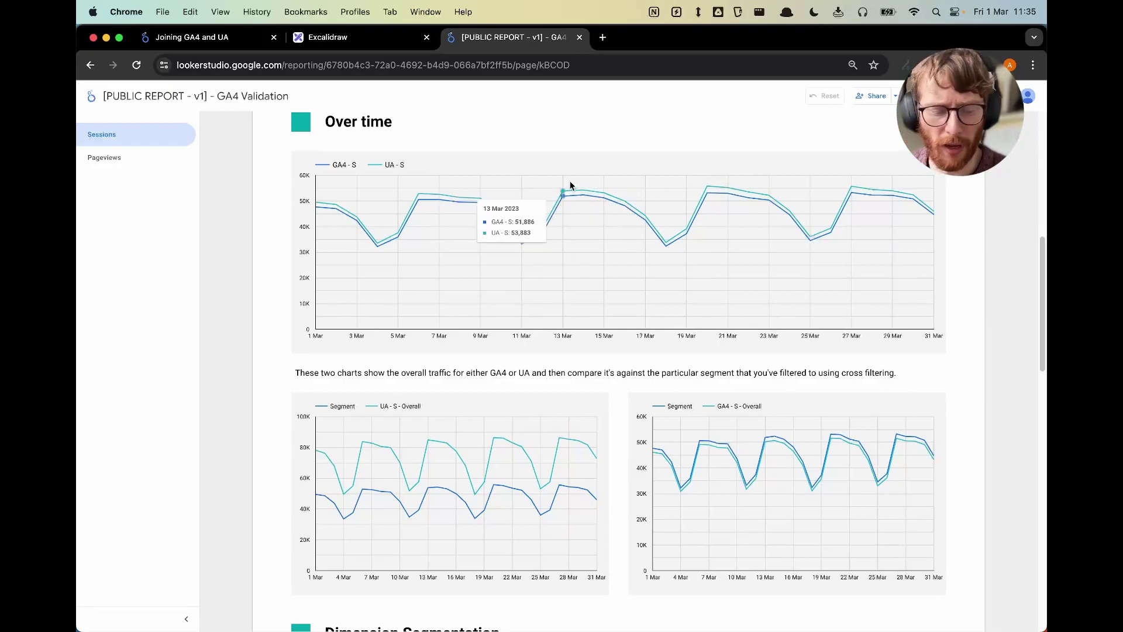
scroll(658, 289, down, 1)
scroll(673, 281, down, 3)
scroll(614, 251, up, 4)
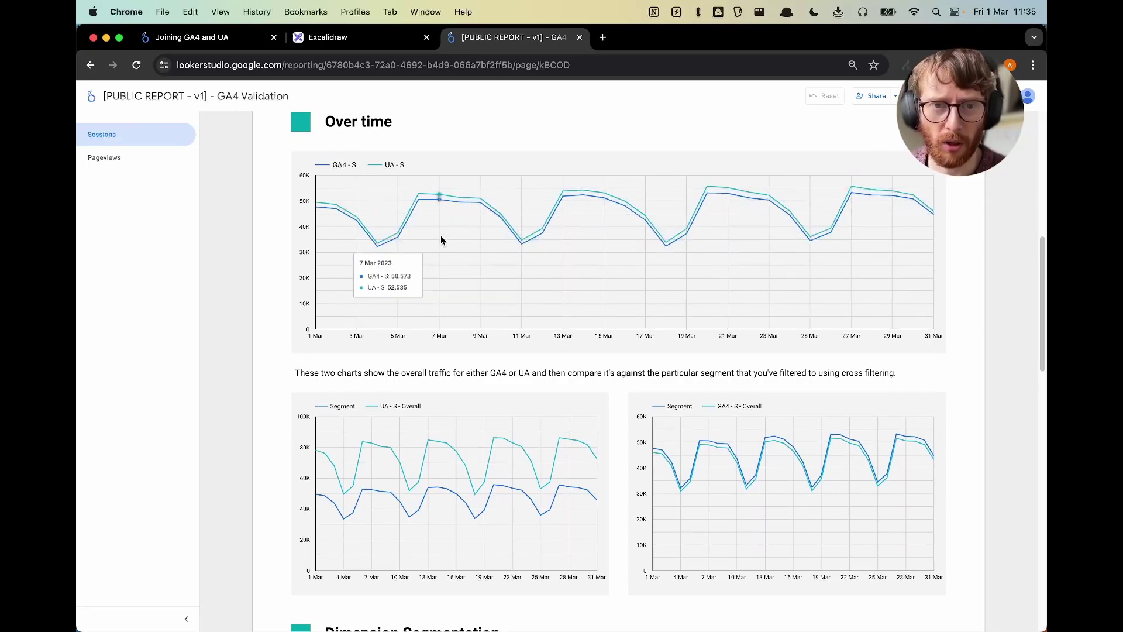
- Examine the relative and absolute session differences in the country, device, channel grouping and page path tables
scroll(807, 251, down, 10)
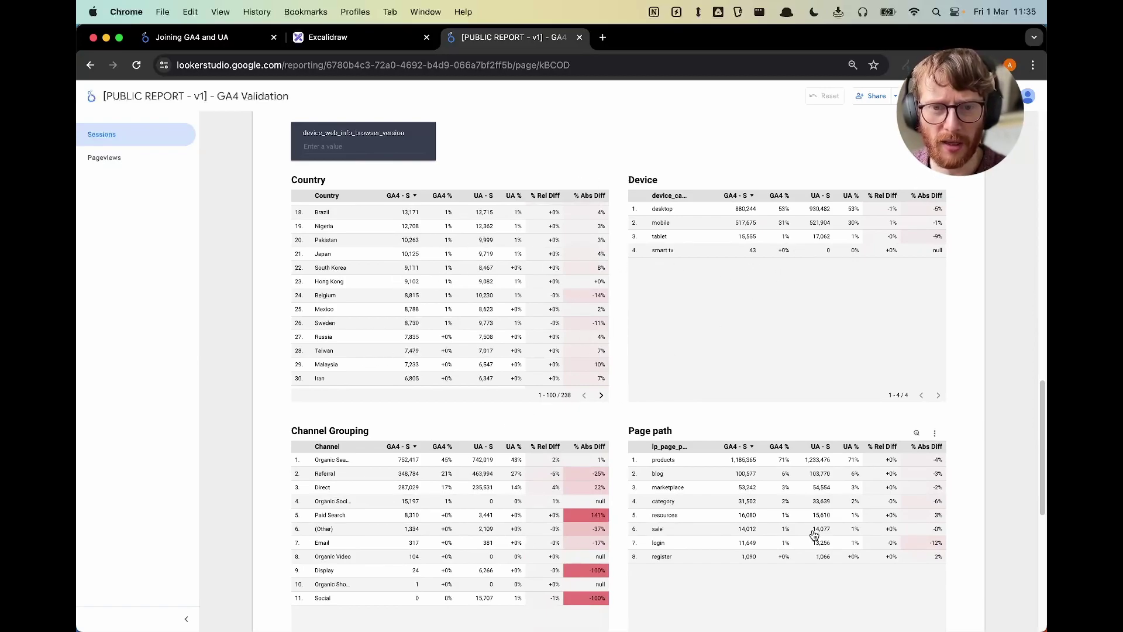
scroll(351, 246, up, 5)
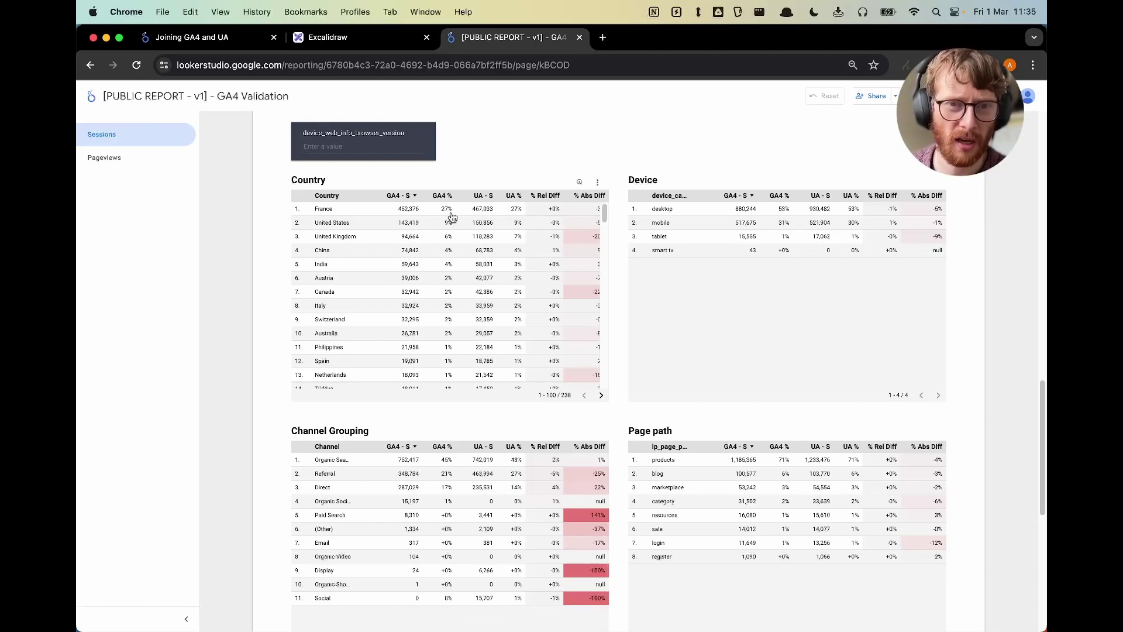
scroll(503, 213, down, 3)
scroll(516, 217, up, 3)
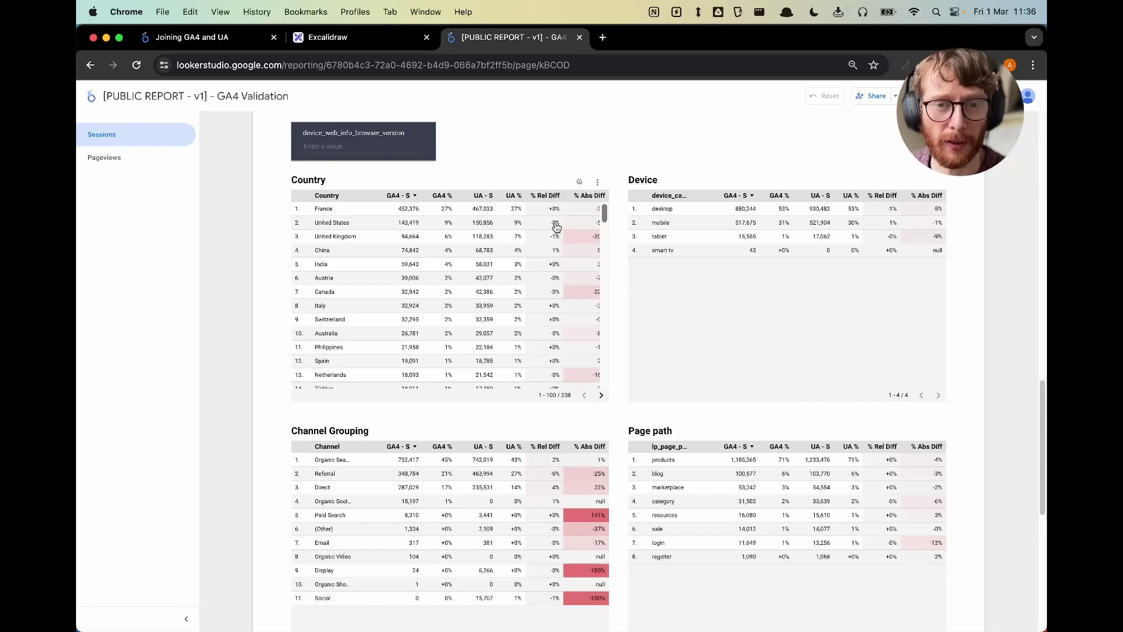
scroll(596, 358, down, 2)
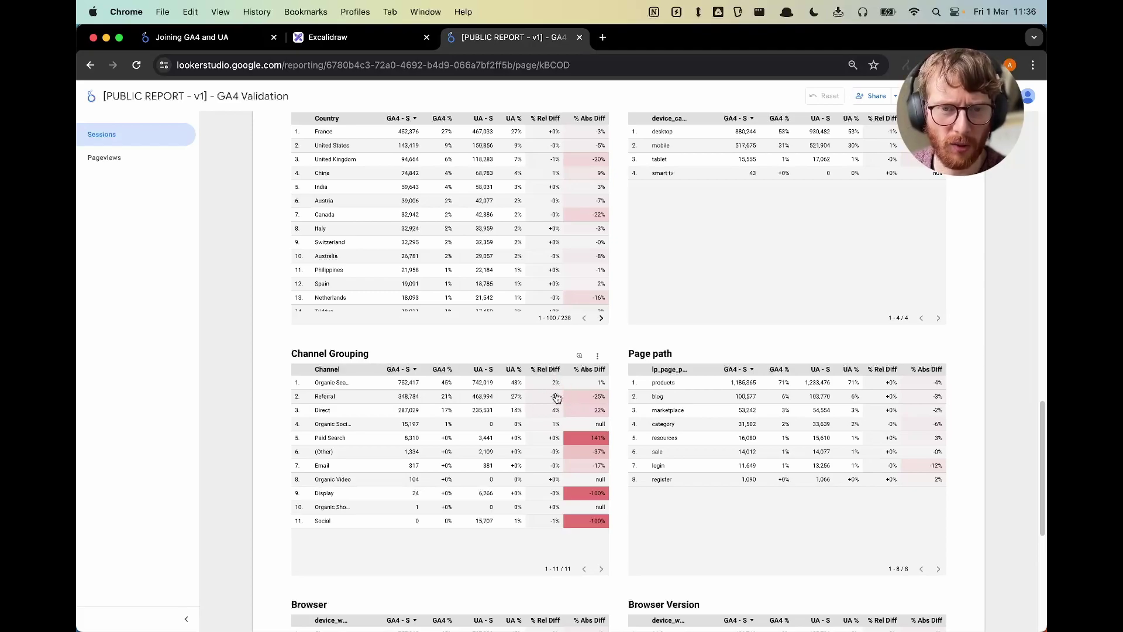
- Cross-filter the report by the Referral channel to compare its GA4 and UA sessions, and clear that filter
click(329, 397)
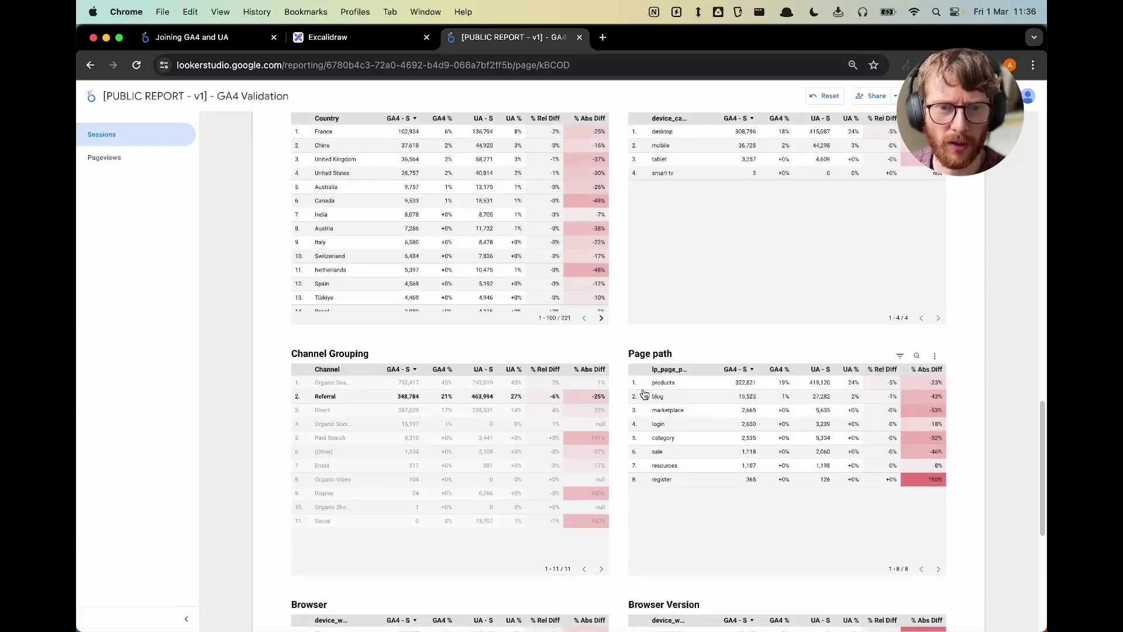
scroll(619, 331, up, 10)
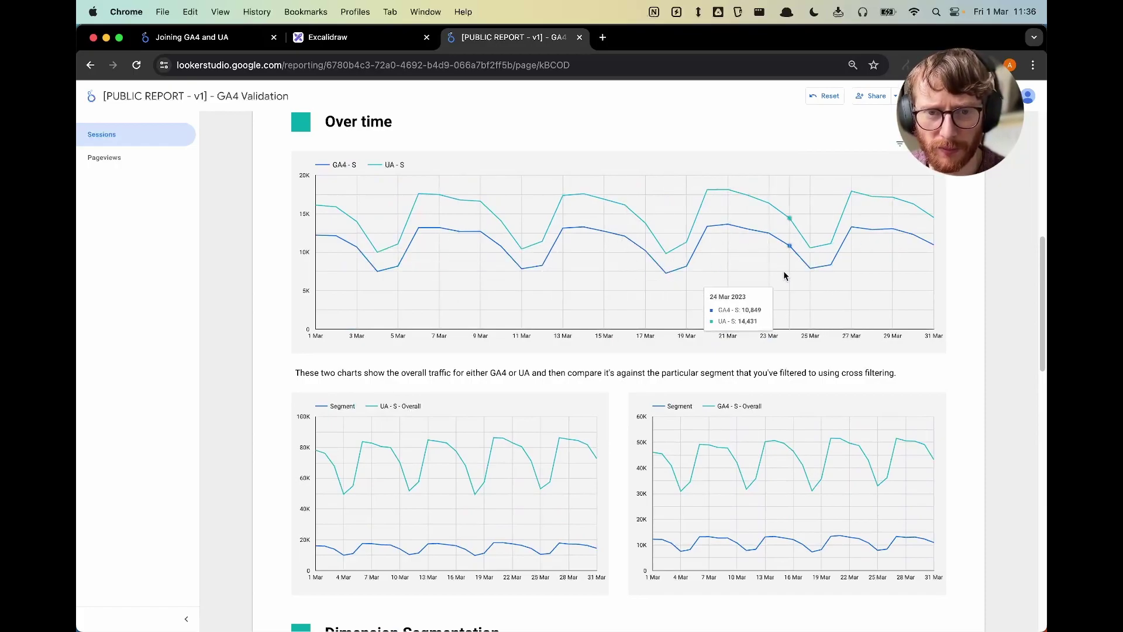
scroll(702, 292, down, 5)
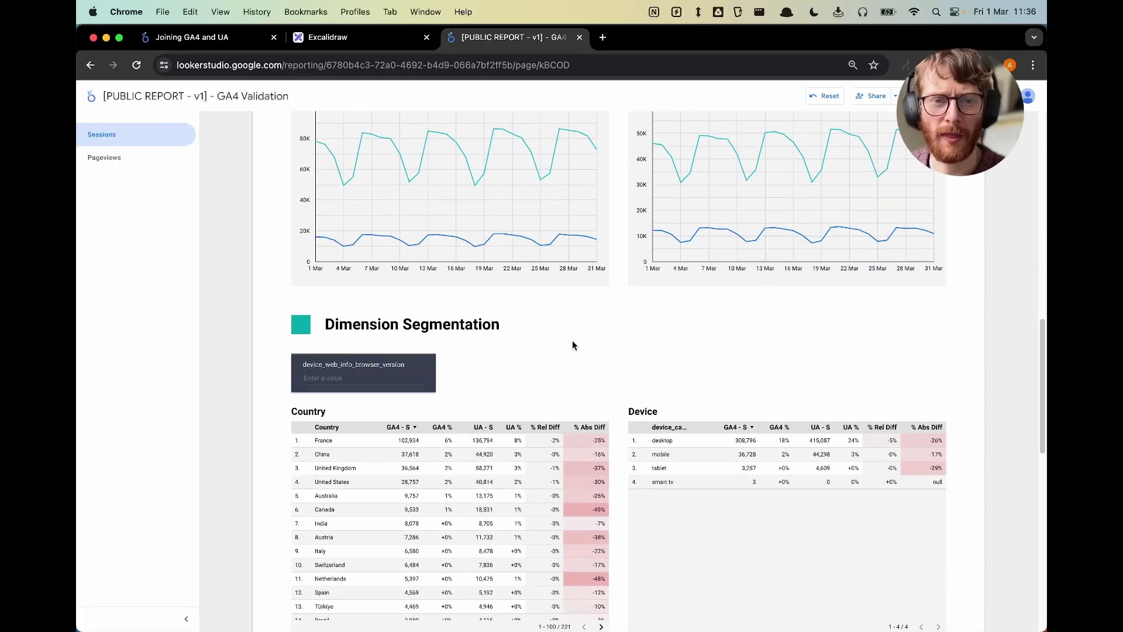
scroll(316, 473, down, 3)
scroll(481, 491, down, 2)
scroll(414, 467, down, 3)
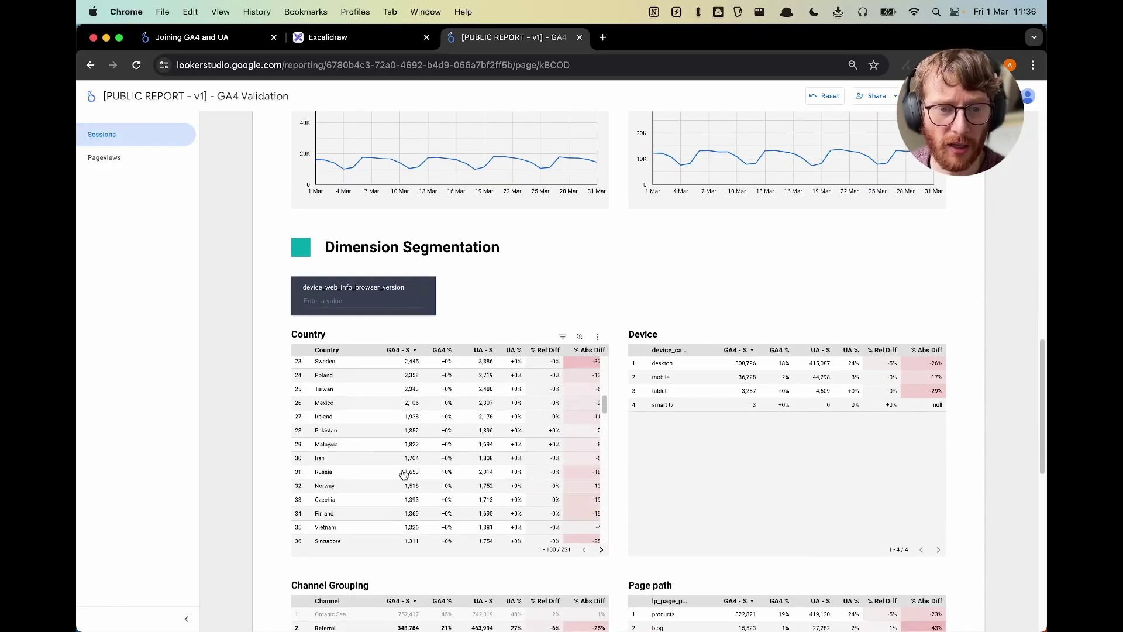
click(304, 600)
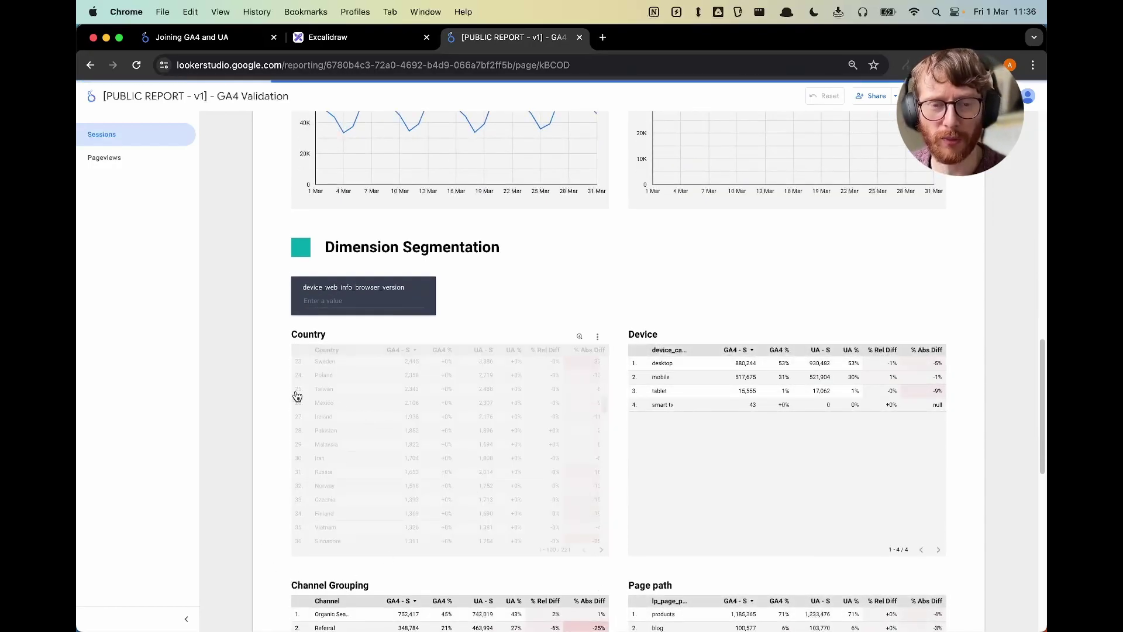
- Review the unfiltered over-time and segment charts alongside the country and device segmentation tables
scroll(472, 431, up, 8)
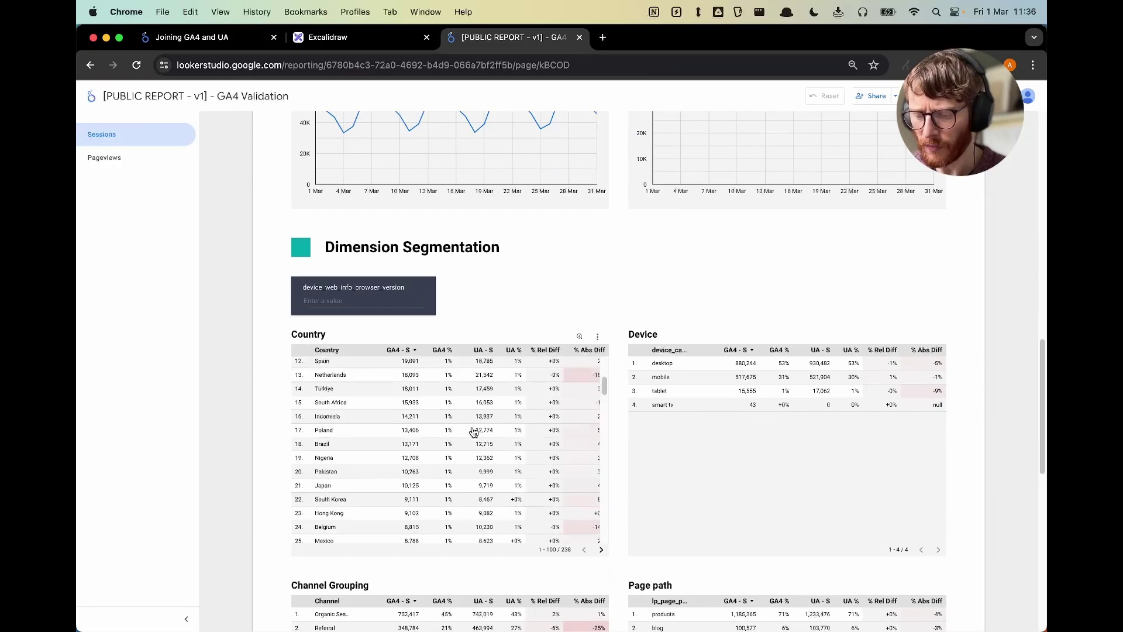
scroll(508, 320, up, 5)
scroll(554, 340, up, 2)
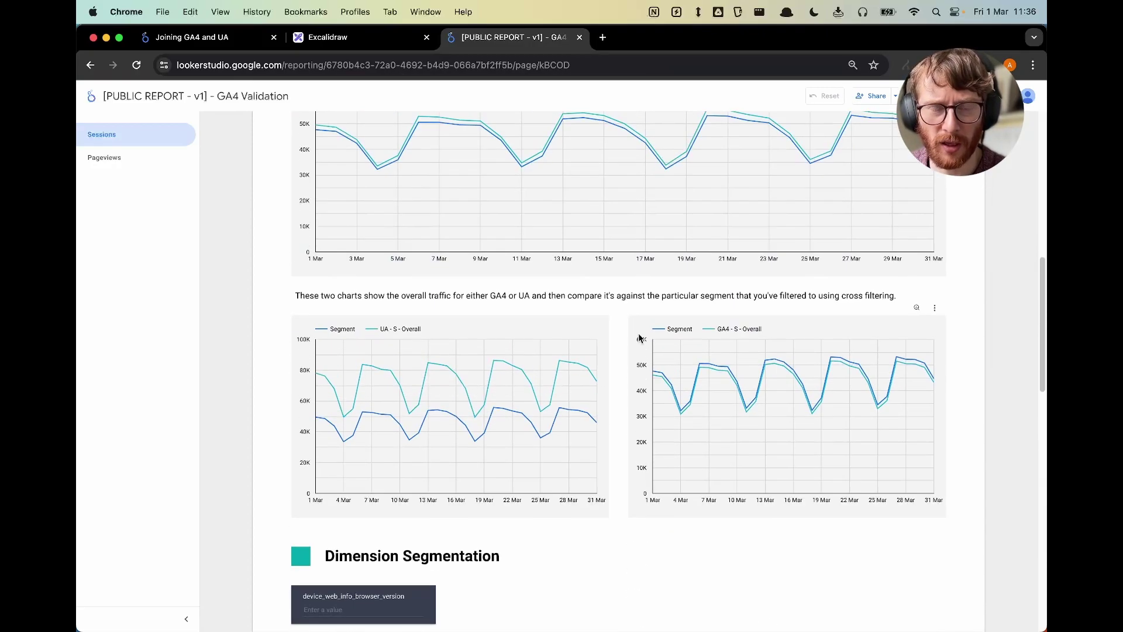
scroll(590, 354, up, 4)
scroll(861, 296, down, 12)
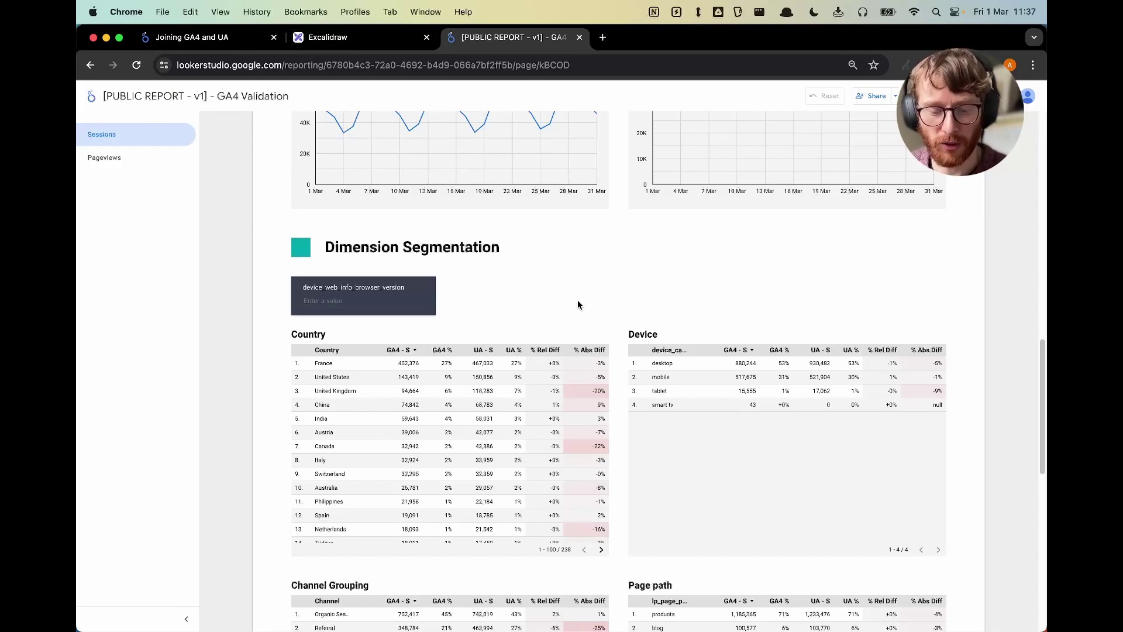
scroll(559, 291, up, 5)
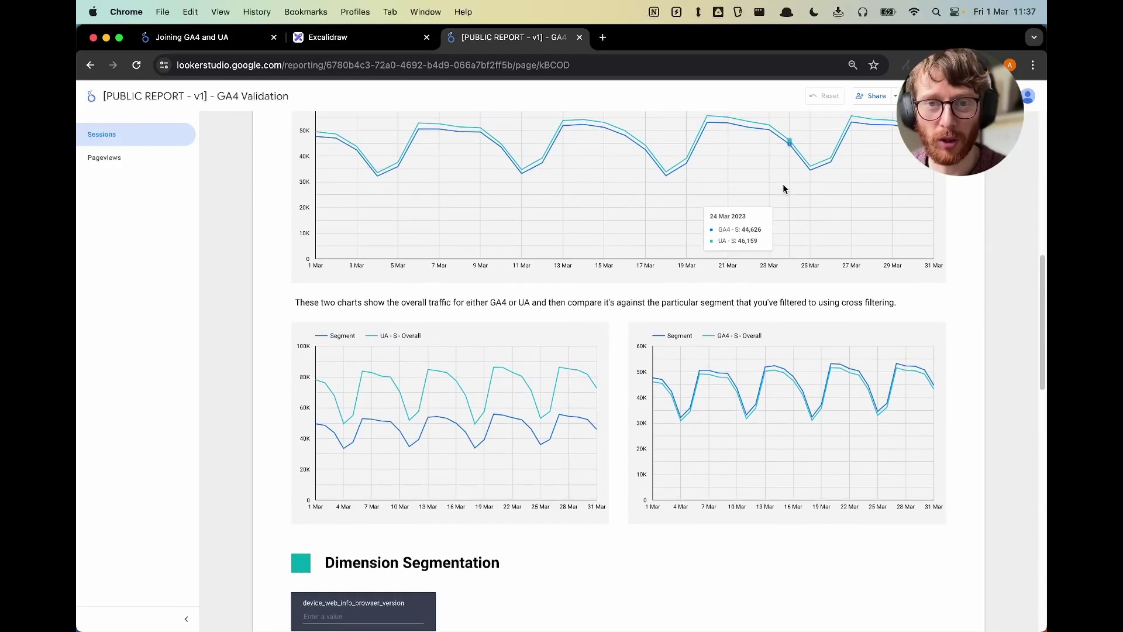
scroll(636, 217, up, 1)
scroll(736, 271, down, 3)
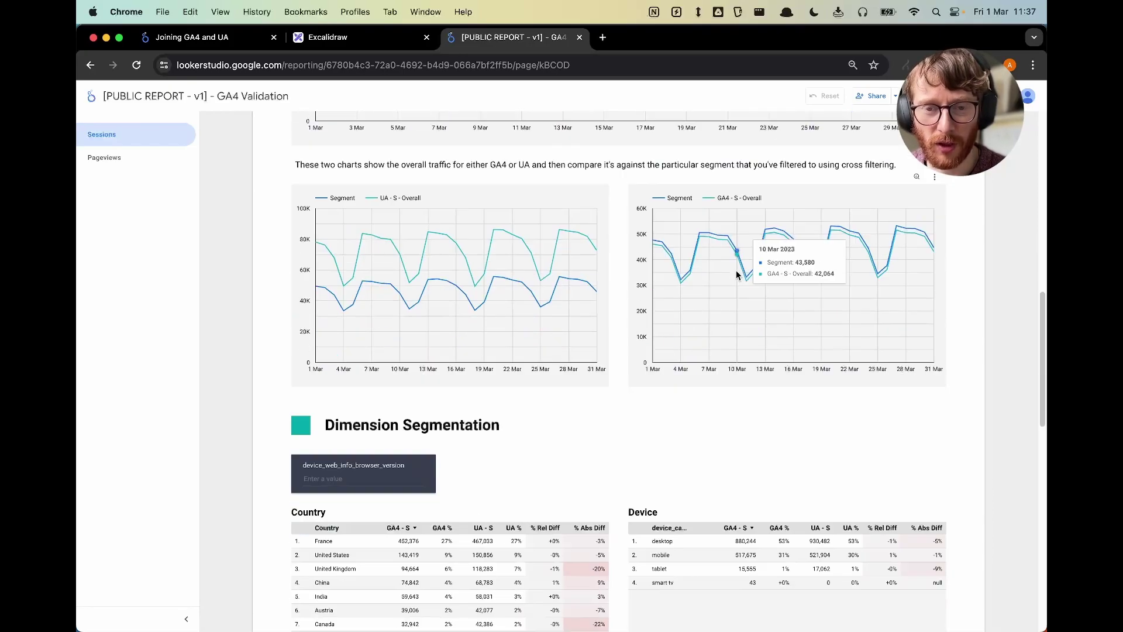
scroll(736, 275, down, 4)
scroll(351, 402, down, 2)
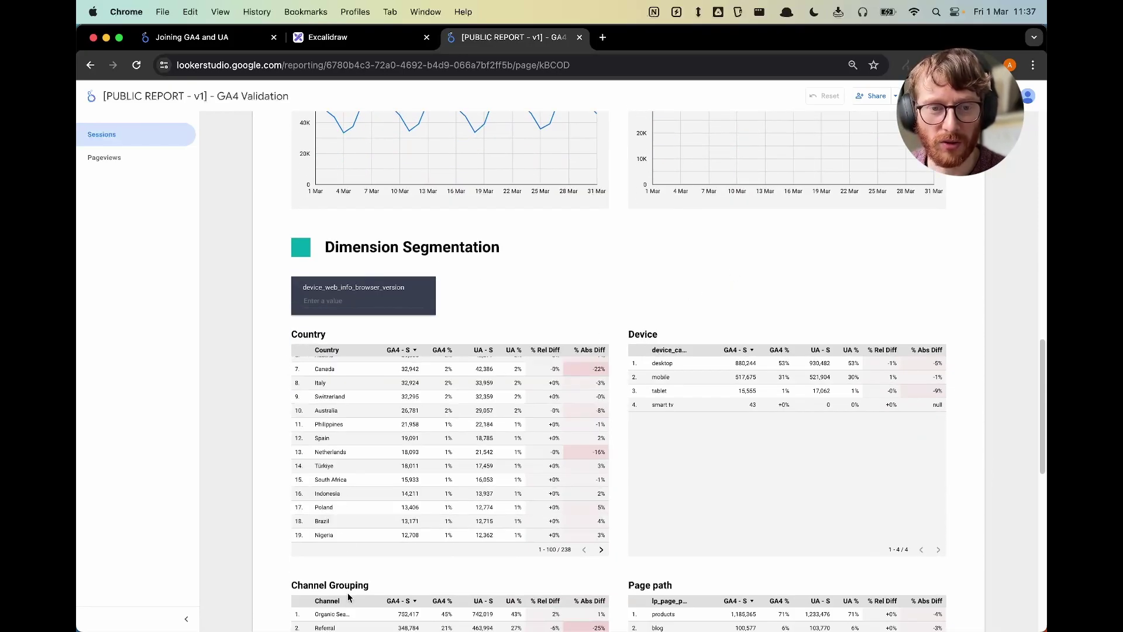
scroll(539, 444, up, 2)
scroll(623, 290, down, 3)
scroll(619, 287, up, 4)
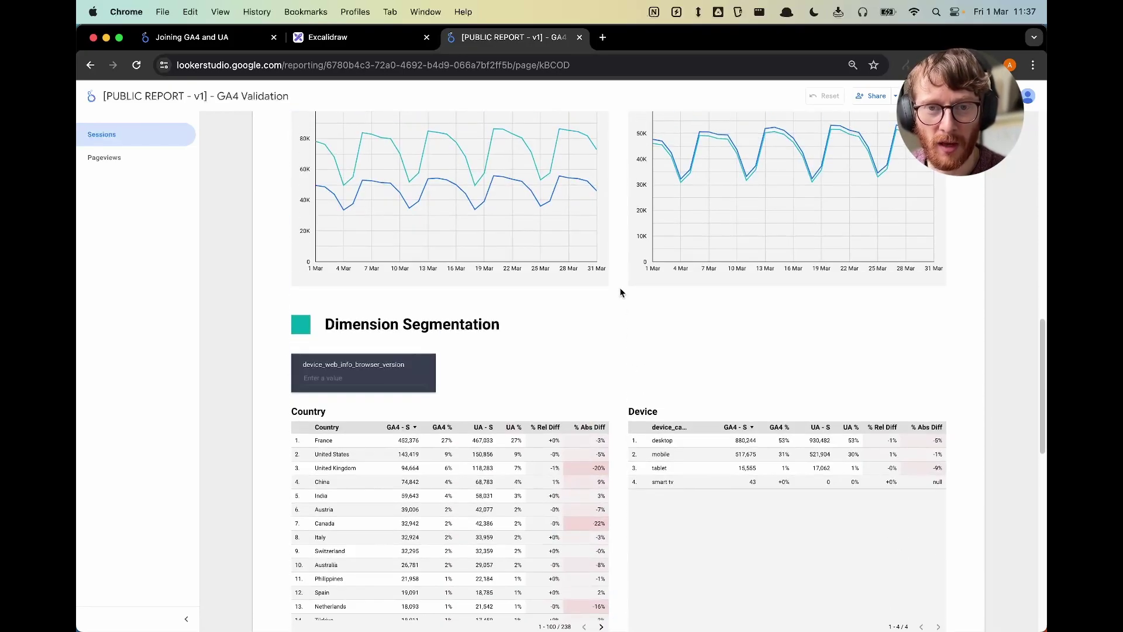
- Check the mid-2023 GA4 and UA comparison charts in Excalidraw and return to the GA4 Validation report
scroll(492, 190, up, 2)
click(355, 46)
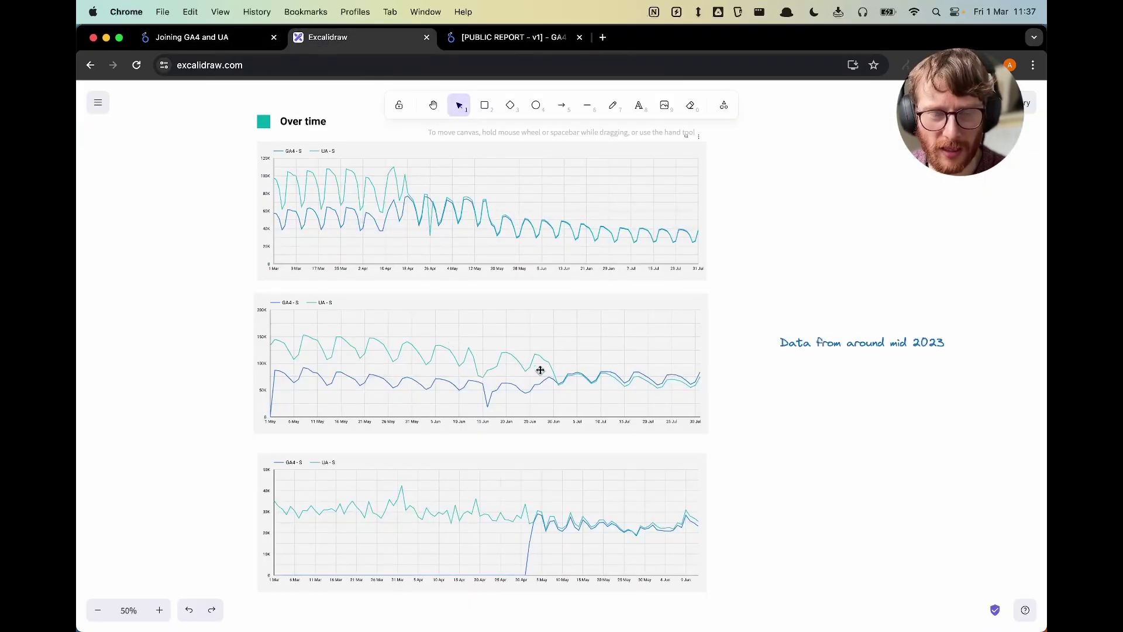
click(514, 41)
- Examine the country, channel, page path and browser breakdowns together with the overall session charts
scroll(620, 304, down, 4)
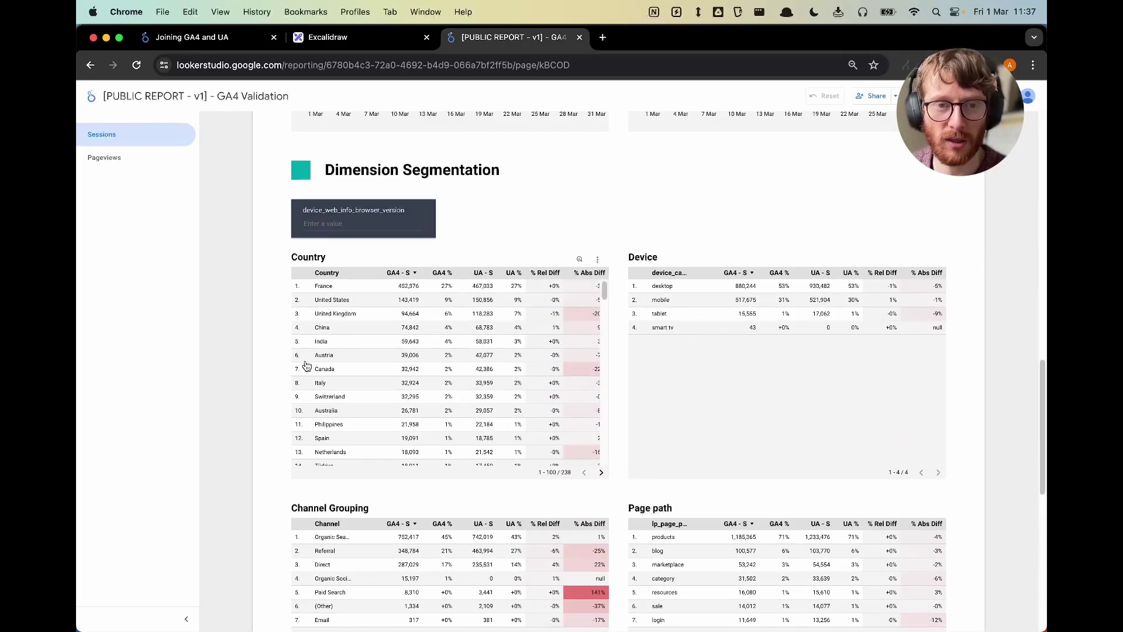
scroll(787, 234, down, 3)
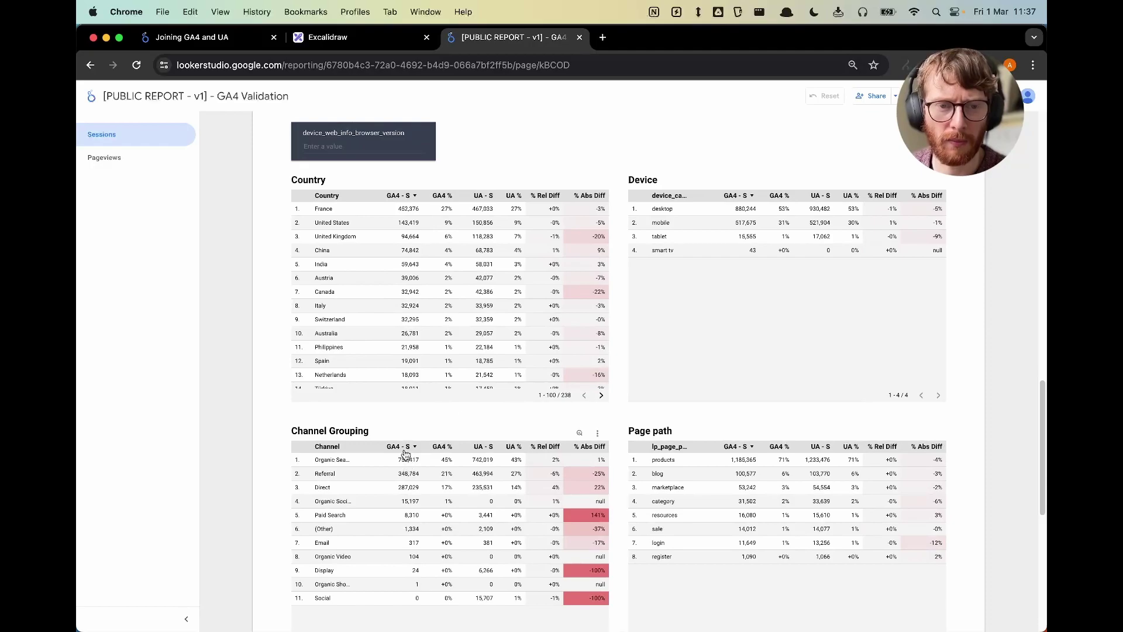
scroll(718, 384, down, 9)
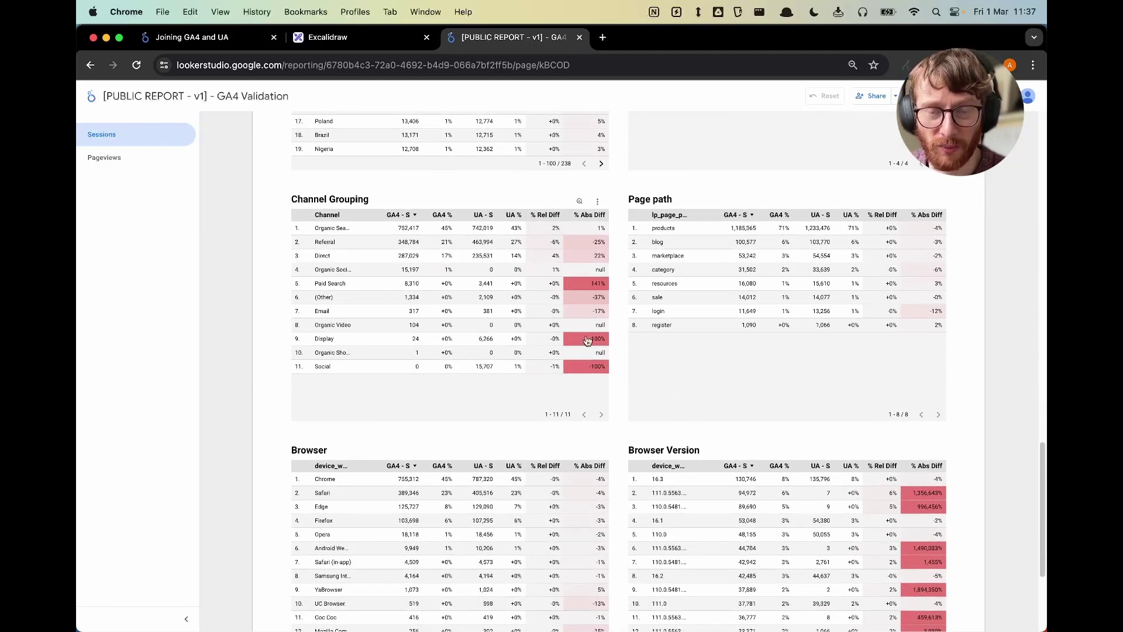
scroll(531, 251, up, 20)
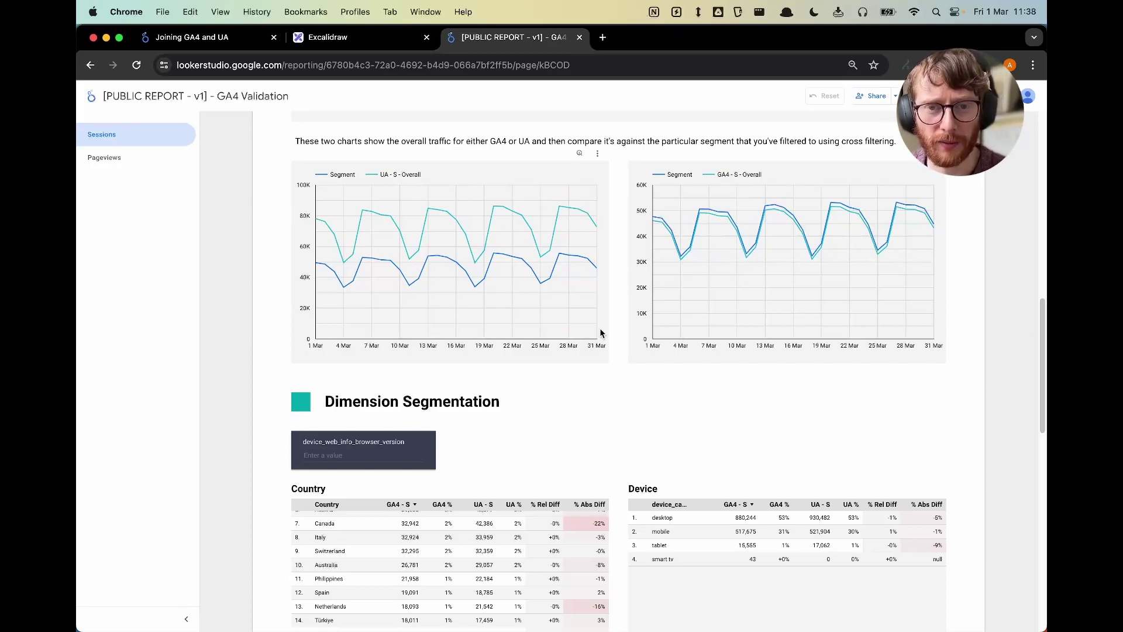
scroll(619, 309, up, 6)
scroll(619, 303, up, 3)
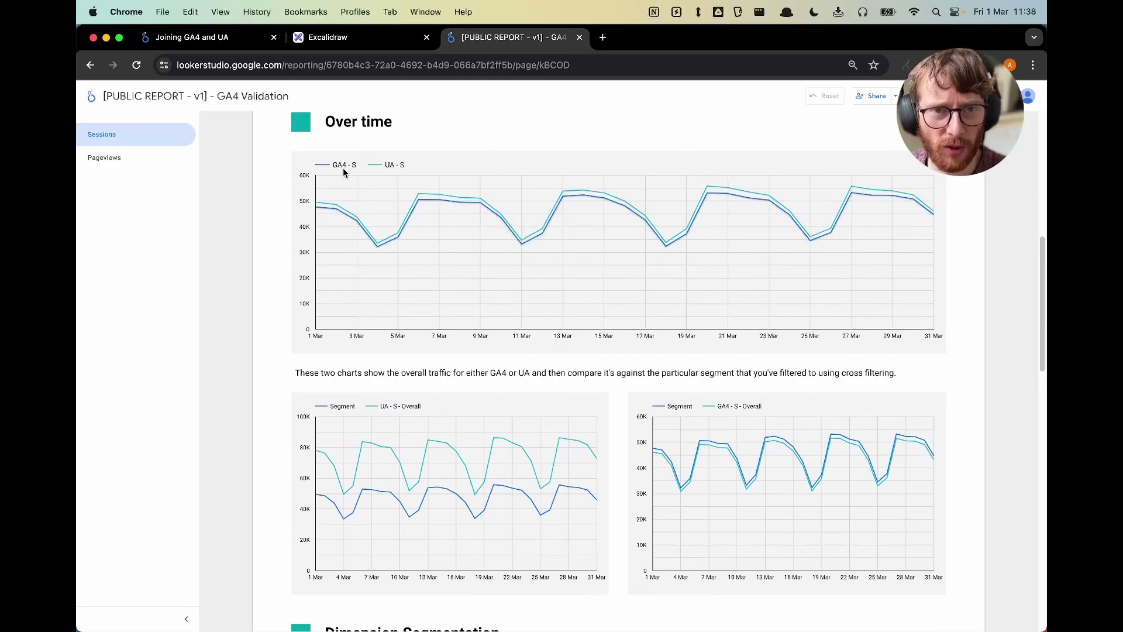
scroll(620, 348, down, 15)
scroll(571, 417, up, 3)
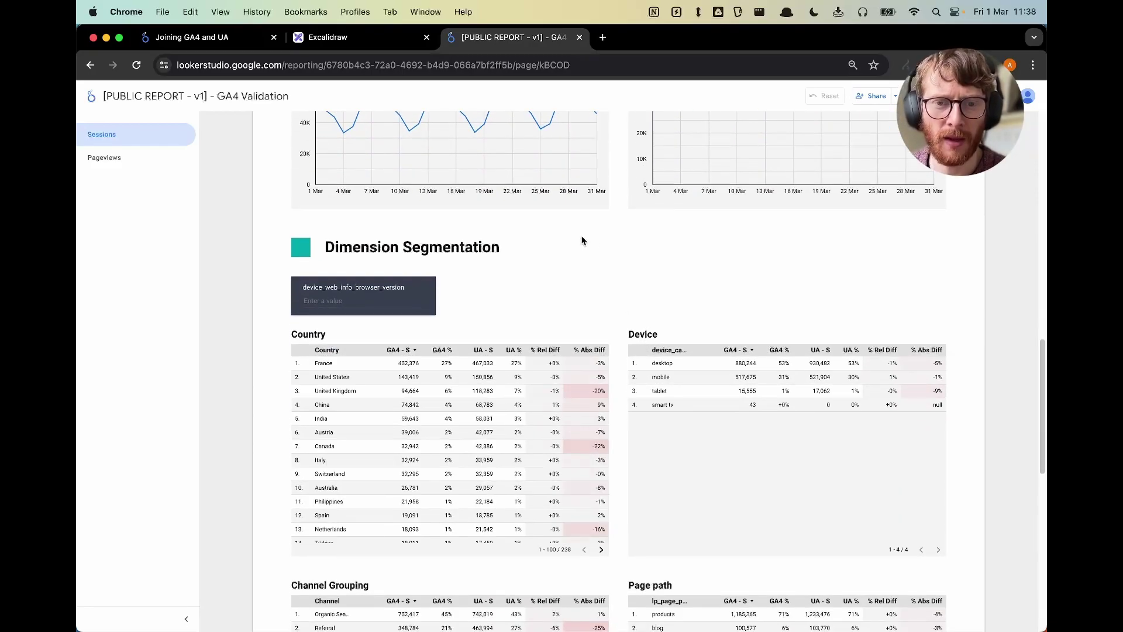
scroll(579, 234, down, 3)
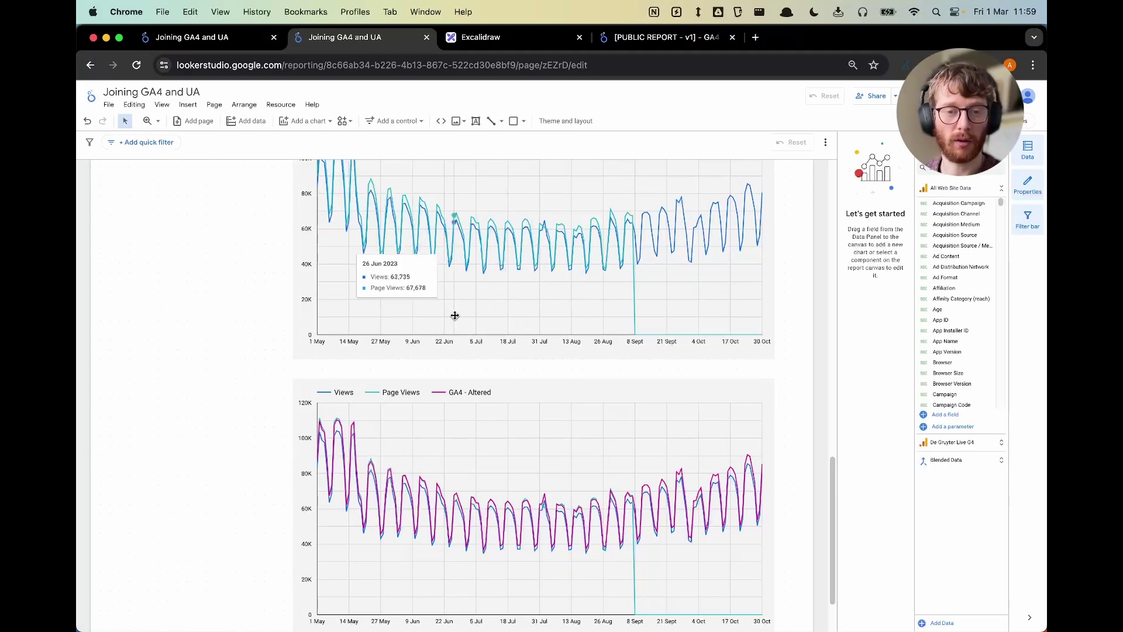
- Review the combined UA and GA4 views charts in the Joining GA4 and UA report and check its resource management options
scroll(409, 282, up, 5)
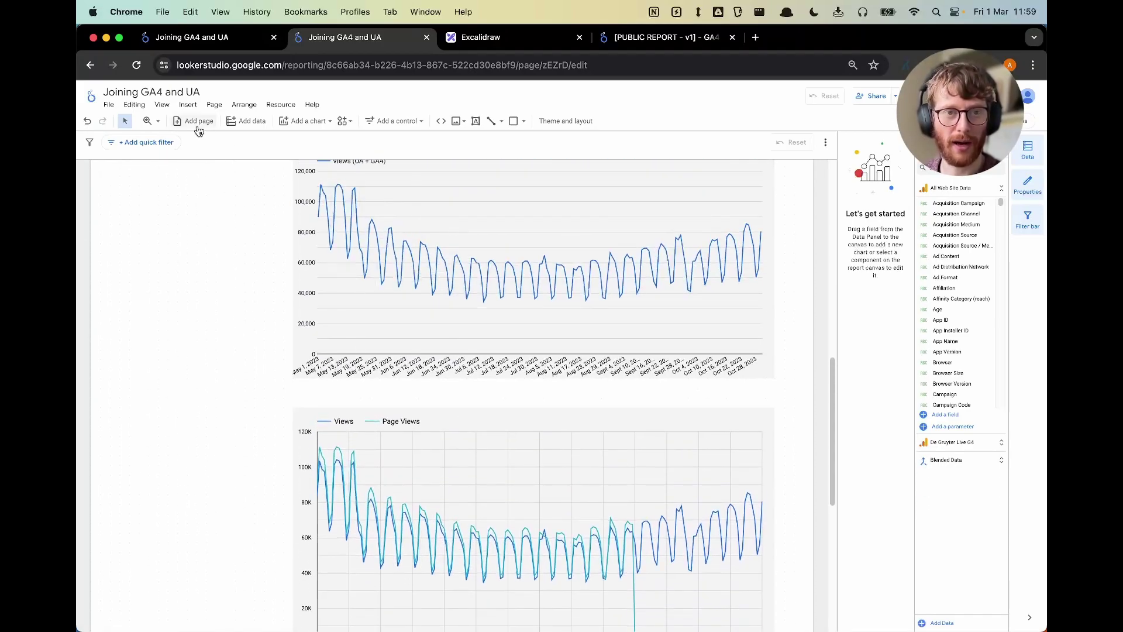
scroll(266, 359, down, 7)
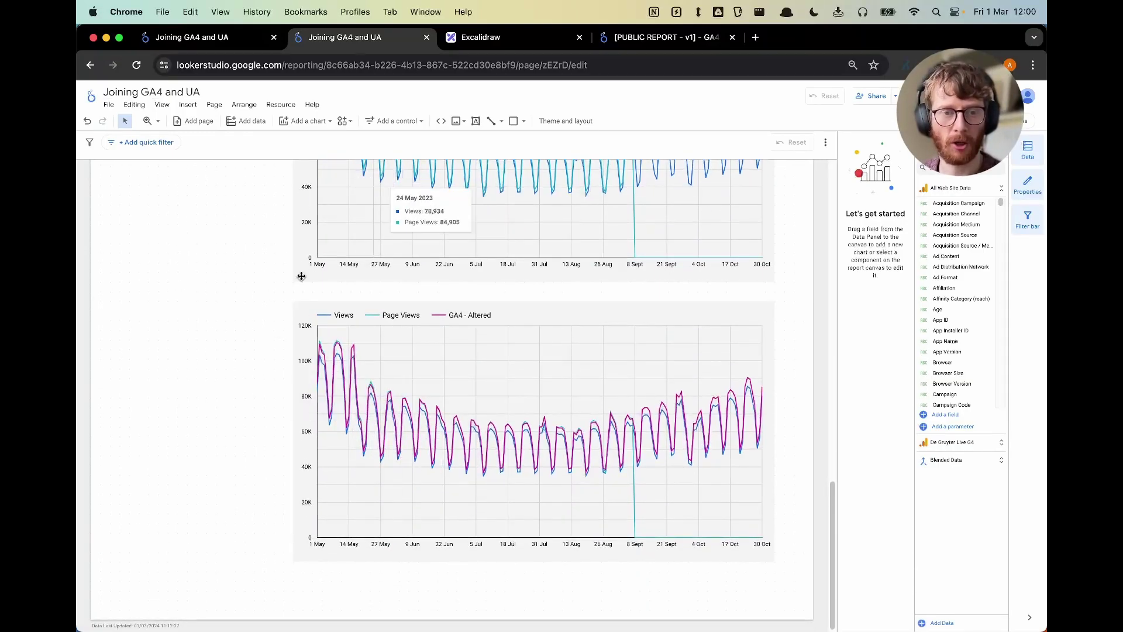
click(282, 105)
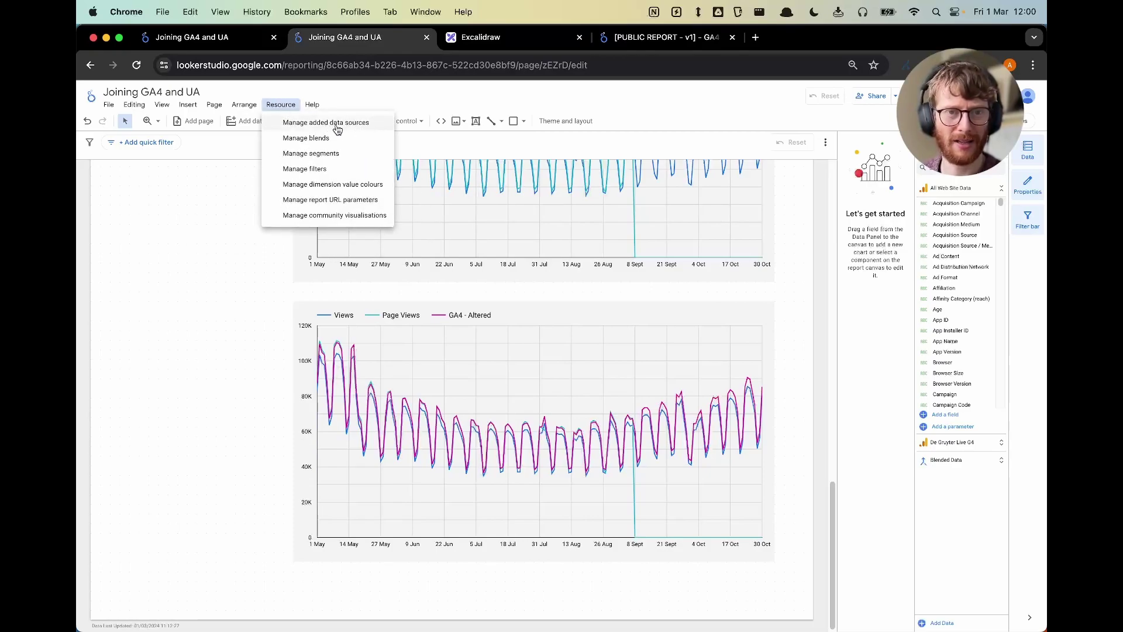
click(239, 268)
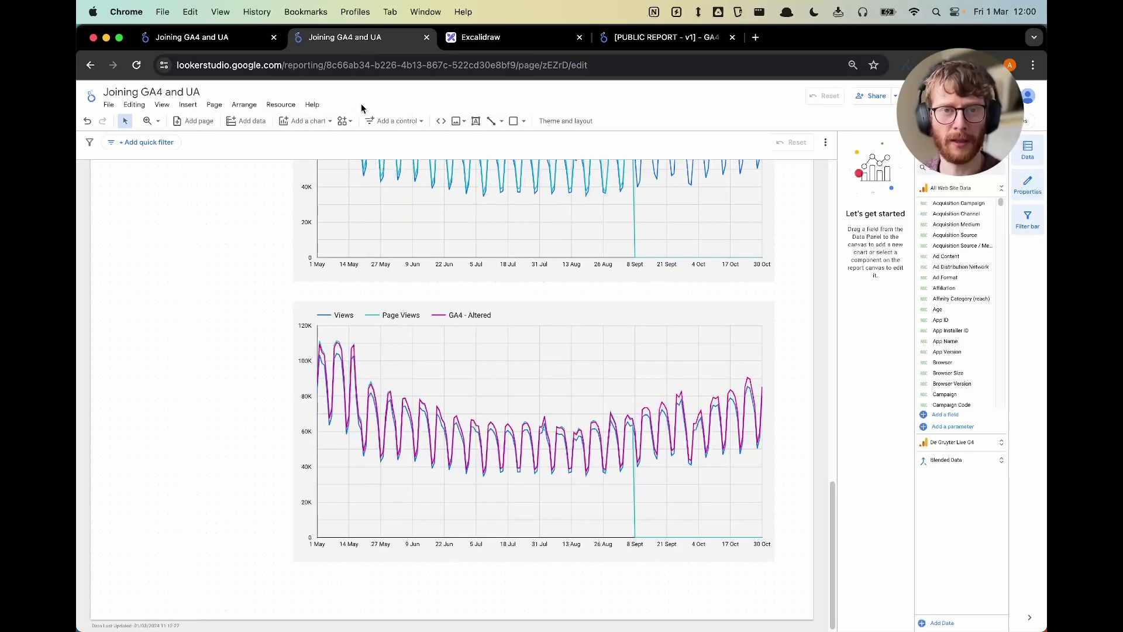
- Switch to Excalidraw and examine the Google Analytics connector screenshot listing the Green Zebra UA and GA4 properties
click(506, 44)
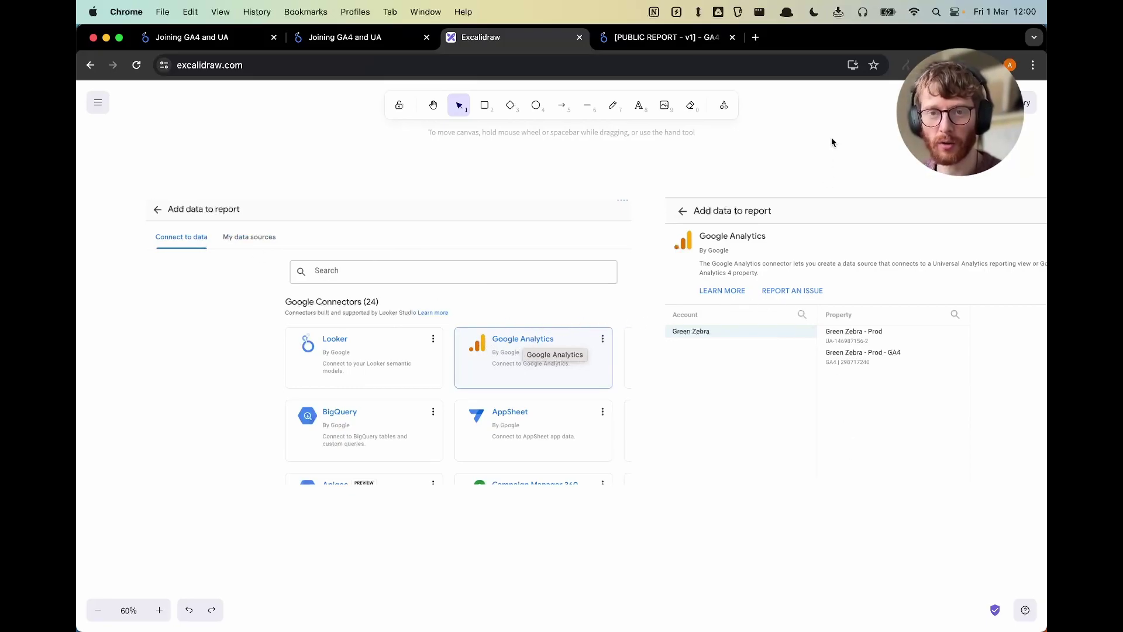
scroll(726, 193, right, 3)
scroll(620, 251, up, 2)
scroll(641, 295, up, 2)
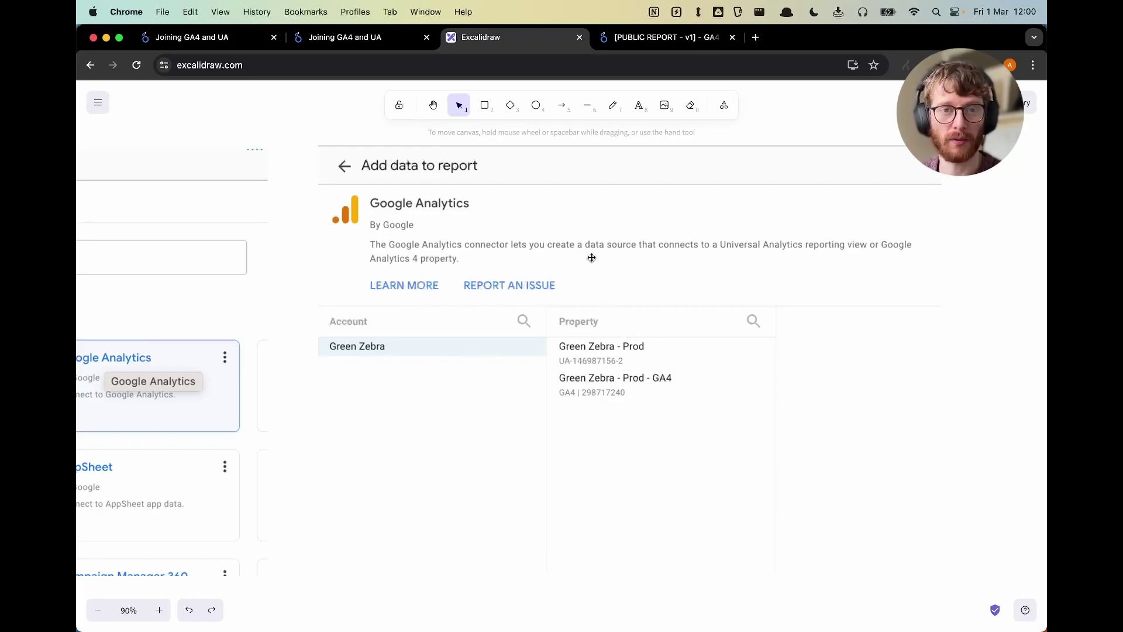
- Return to the Joining GA4 and UA report, view its blends and examine the join configuration between the GA4 and UA tables
click(373, 41)
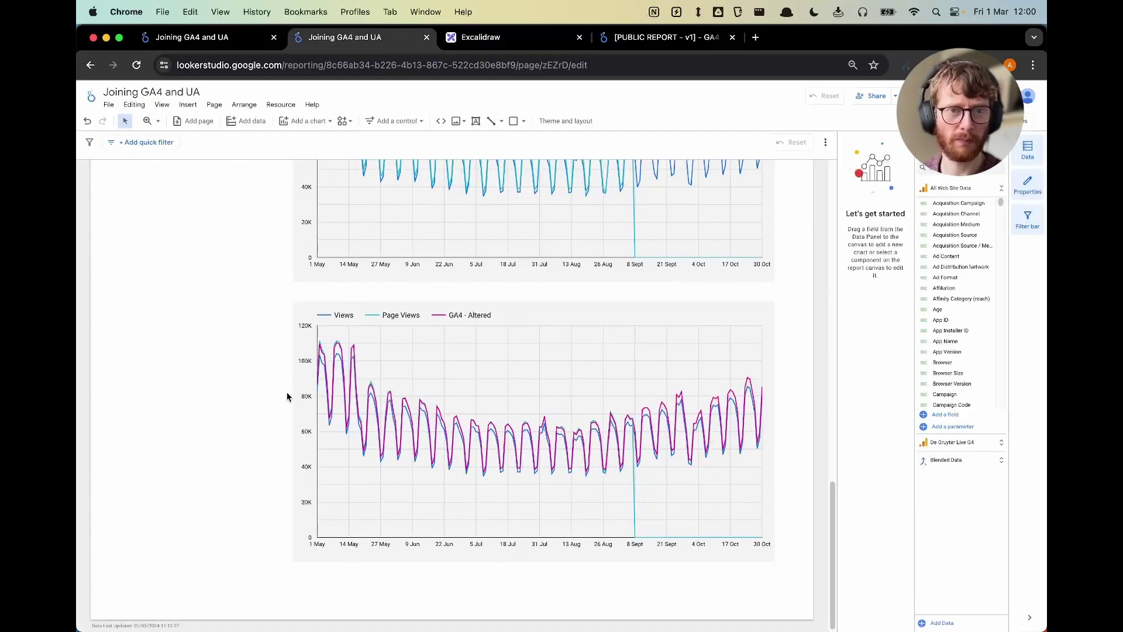
click(281, 105)
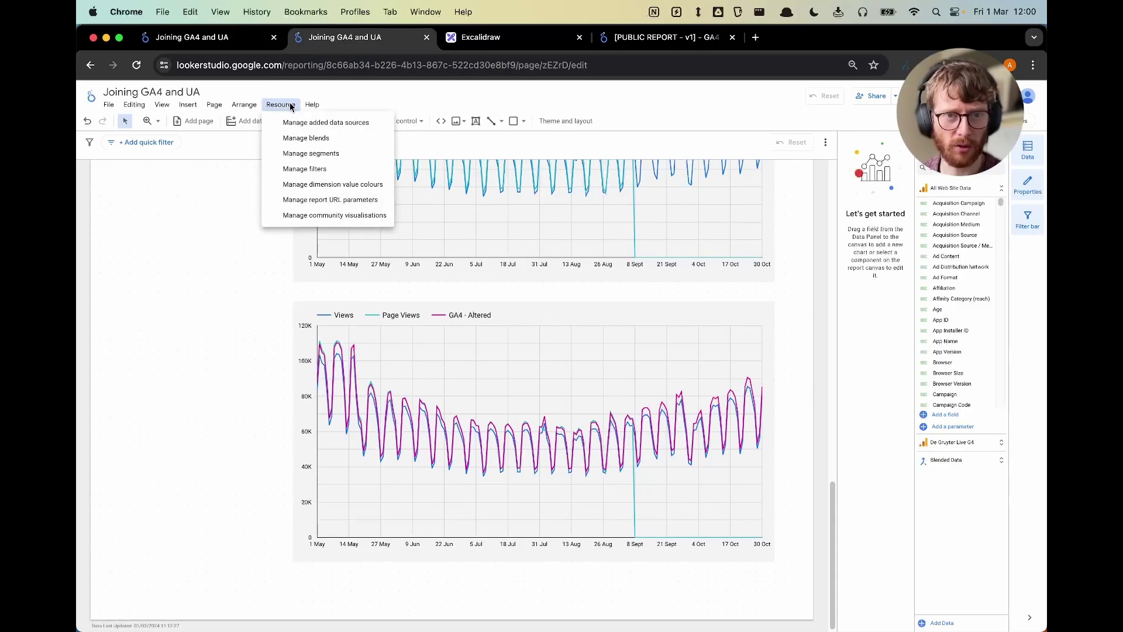
click(296, 139)
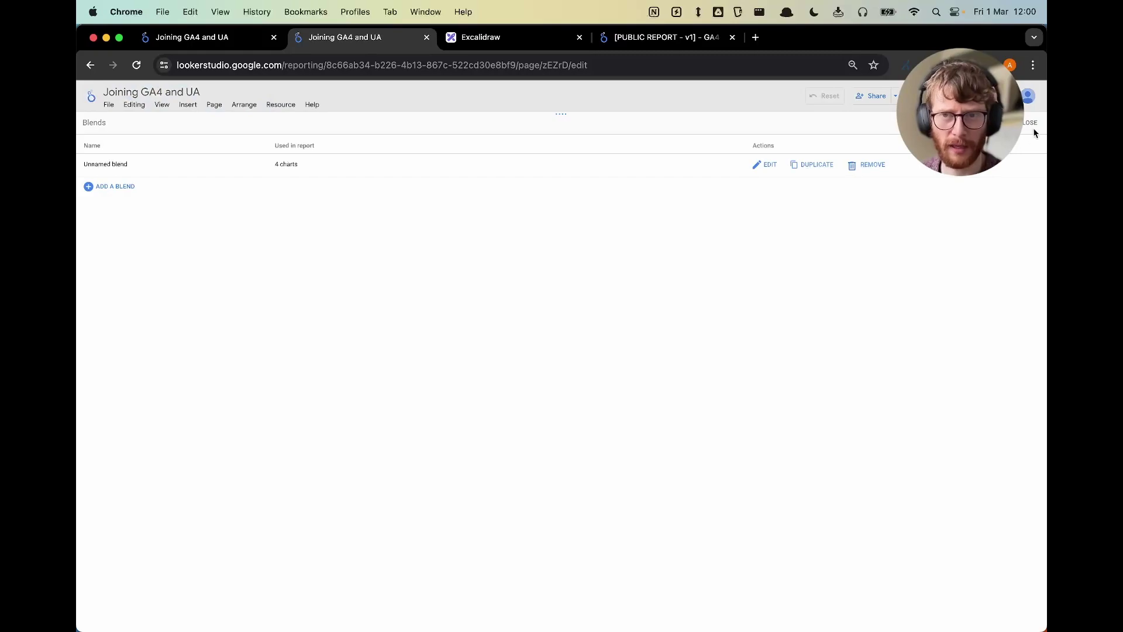
click(189, 39)
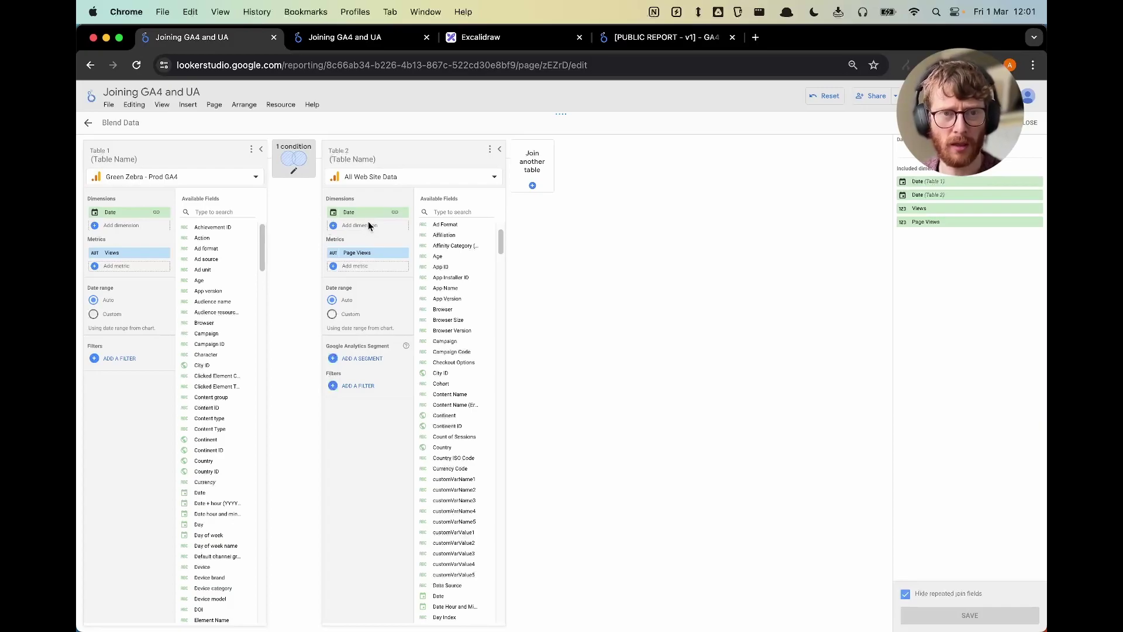
click(295, 170)
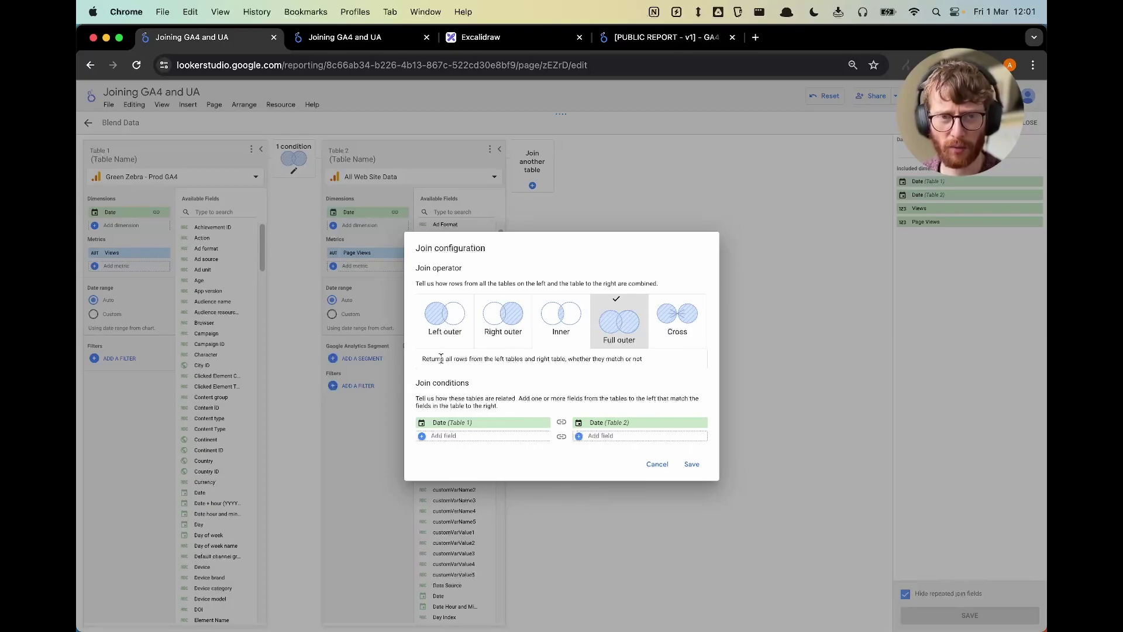
click(692, 465)
- Replace the date dimension of the Views and Page Views time series chart with a new calculated field named Date (UA + GA4)
click(289, 38)
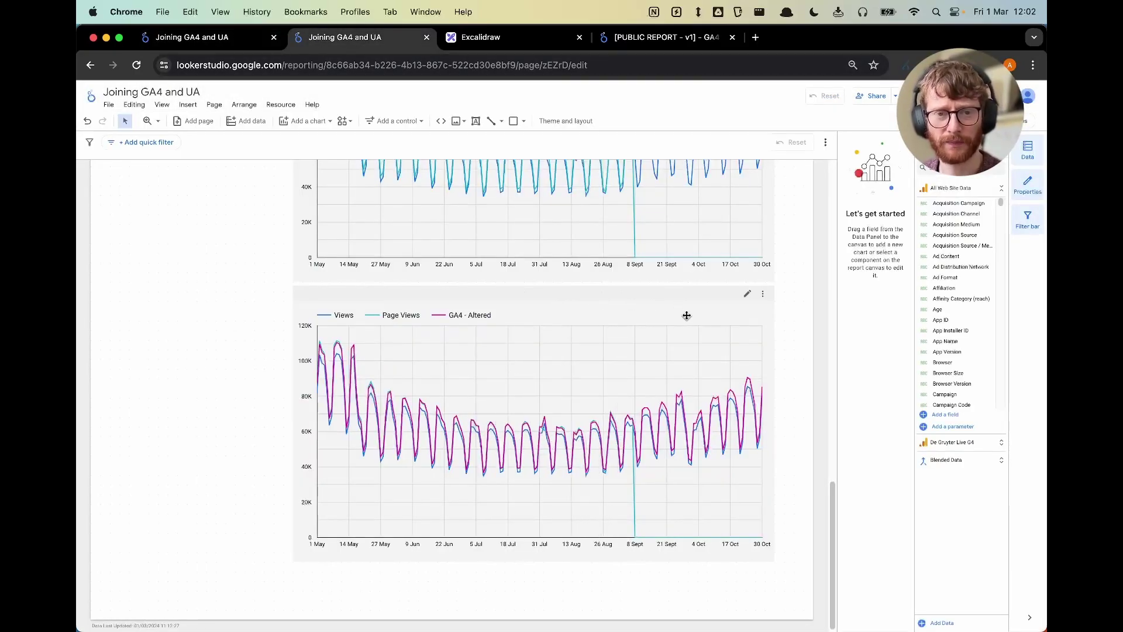
scroll(687, 315, up, 3)
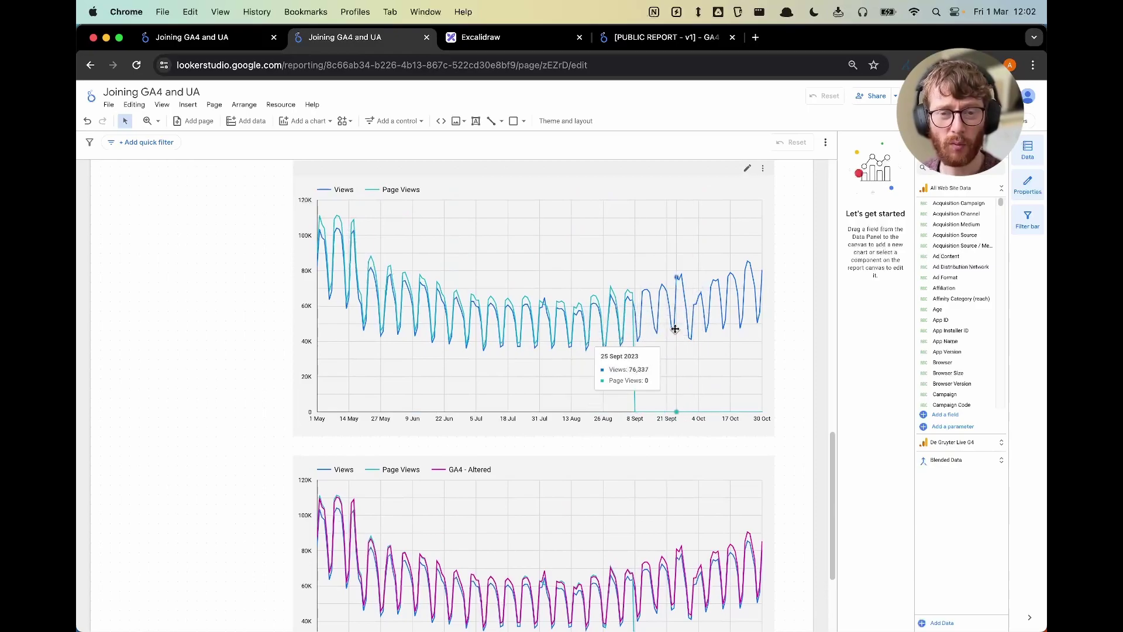
scroll(676, 329, down, 2)
scroll(640, 339, up, 2)
click(449, 184)
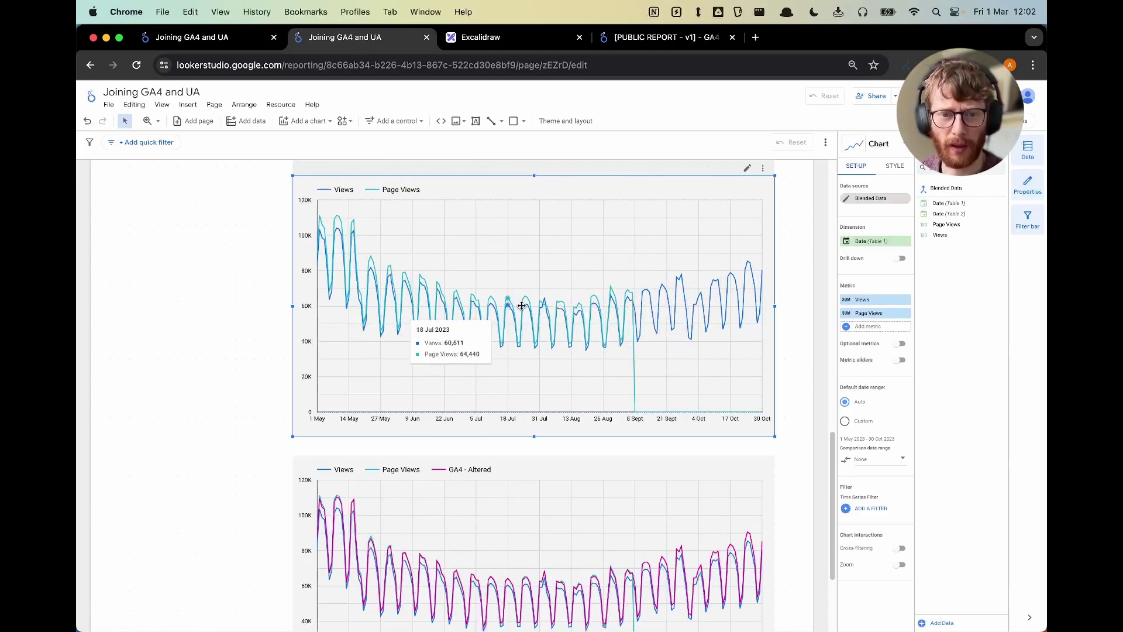
scroll(585, 328, down, 2)
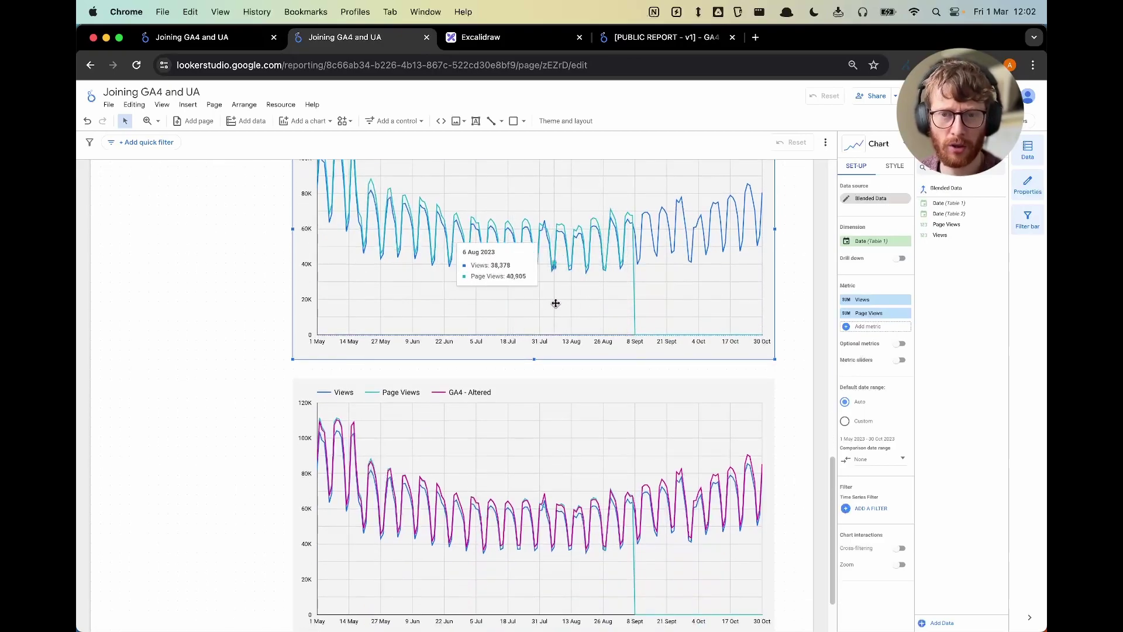
scroll(679, 260, up, 3)
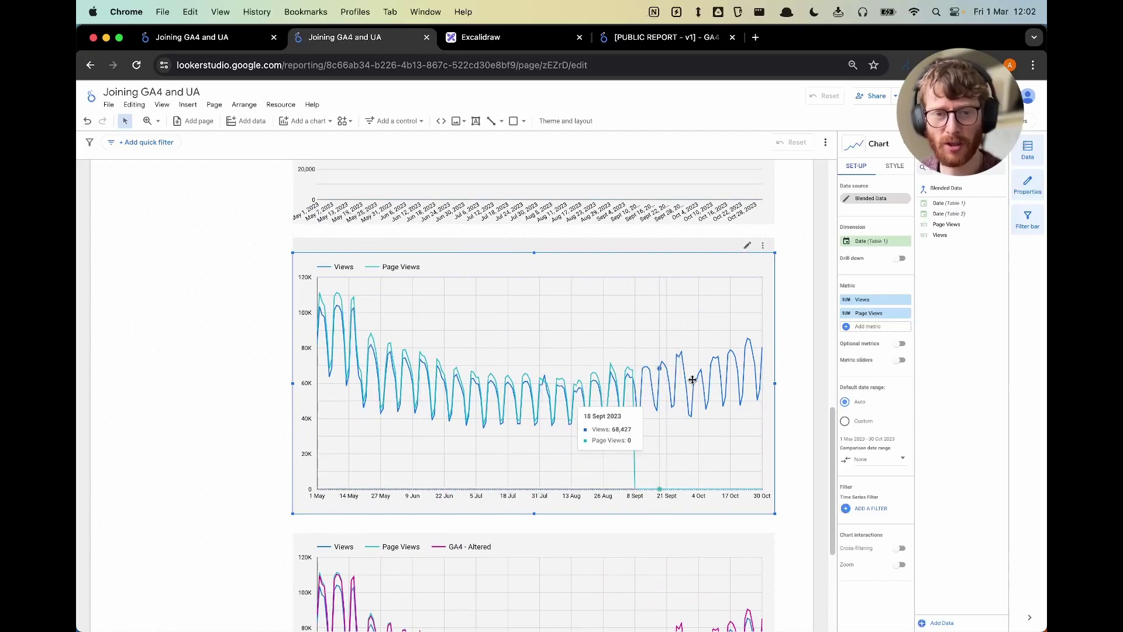
click(847, 241)
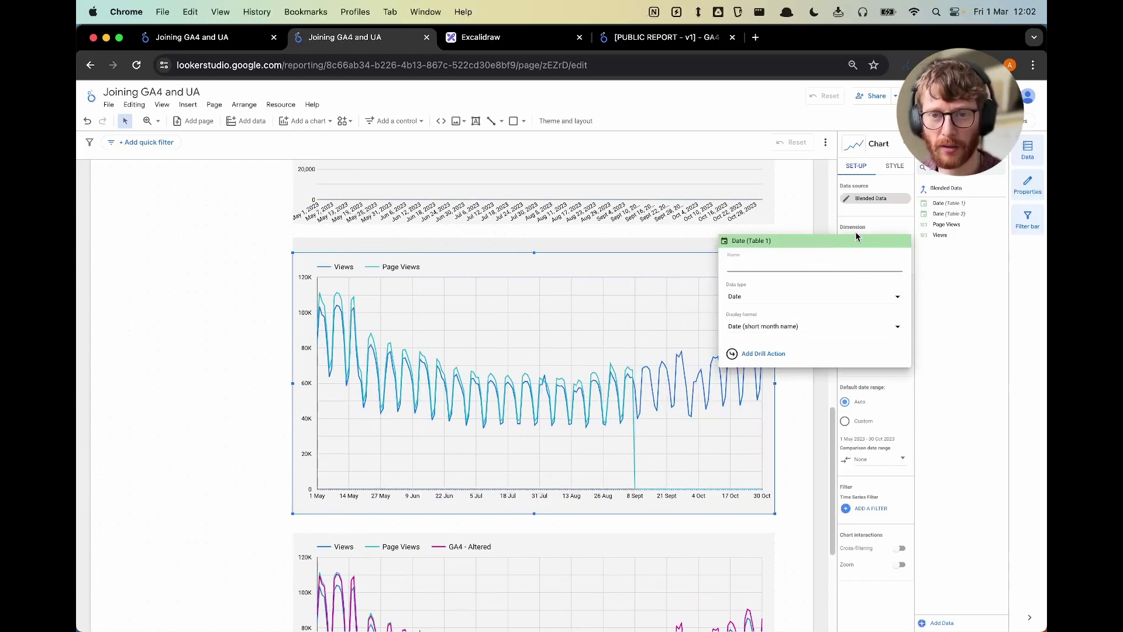
click(851, 233)
click(877, 246)
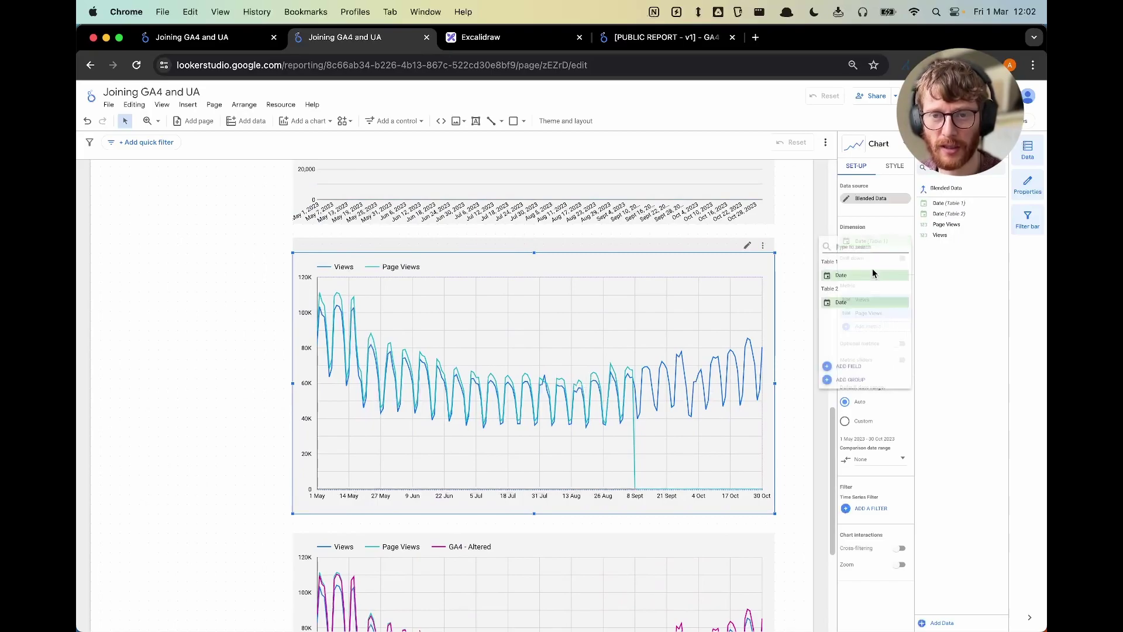
click(852, 368)
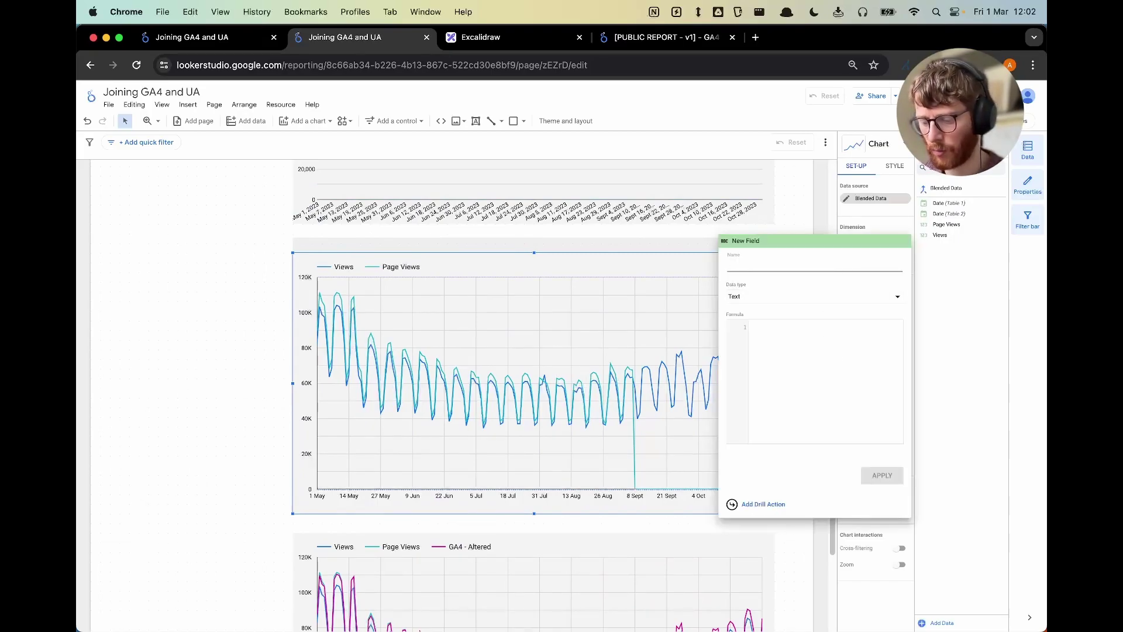
text(Date 9)
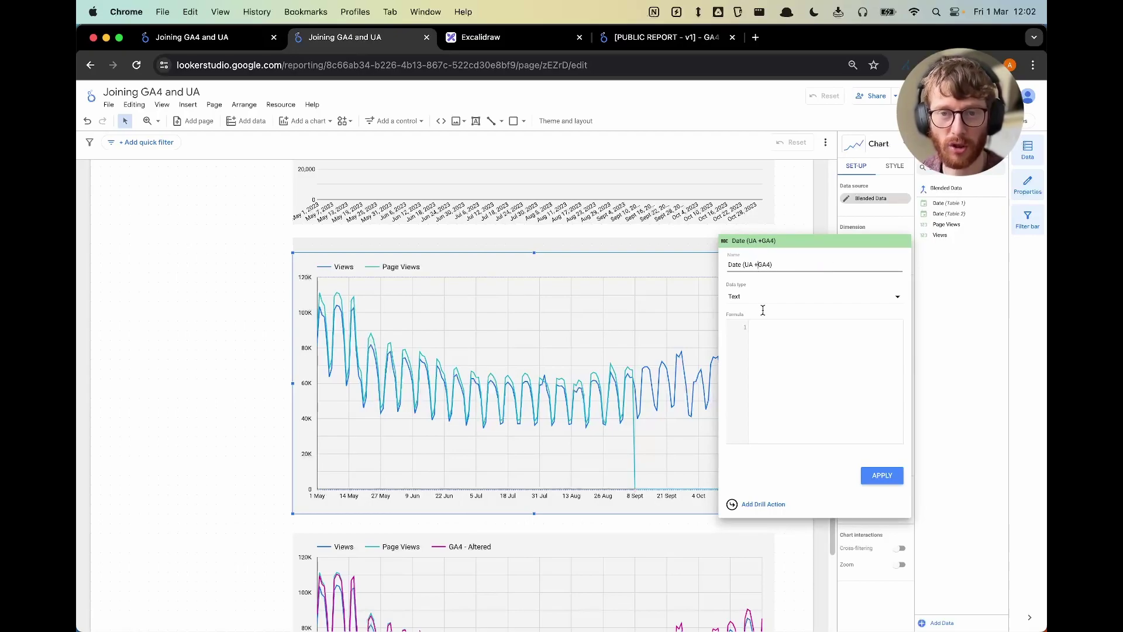
- Define the new date field's formula as COALESCE(Date (Table 1), Date (Table 2)) and apply it to the chart
click(769, 328)
text(co)
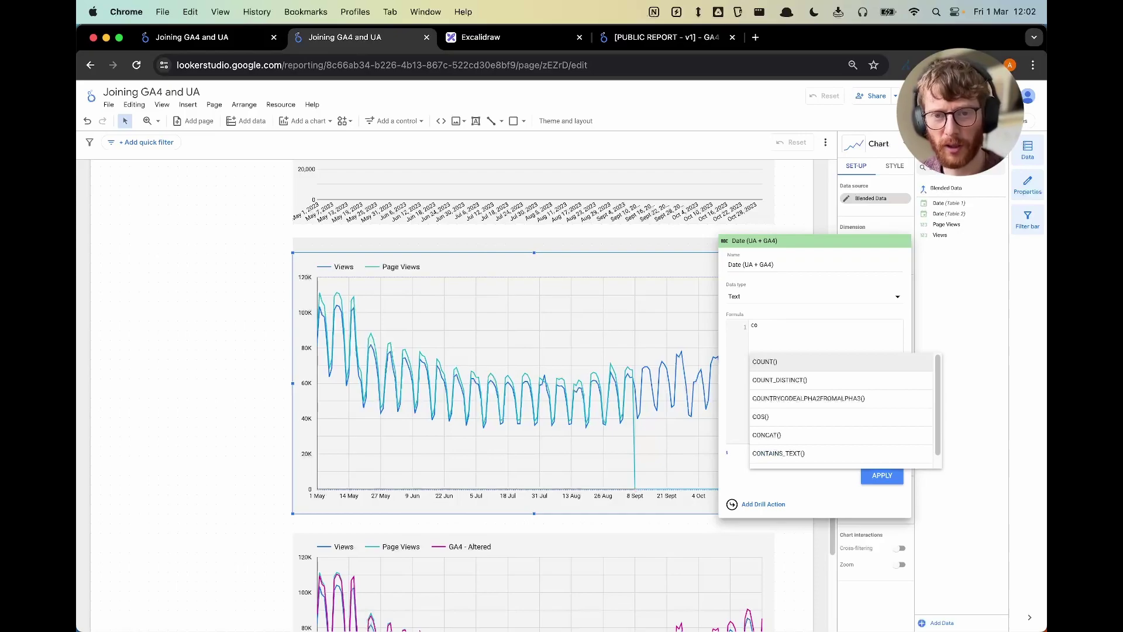
text(ales)
click(783, 362)
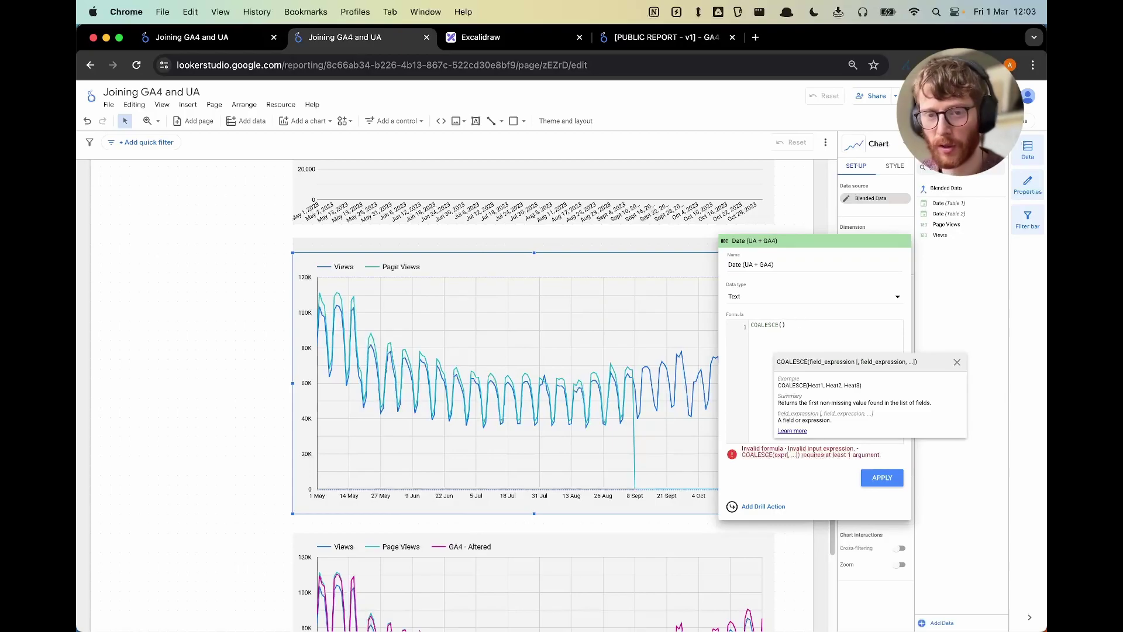
text(date)
scroll(823, 458, down, 1)
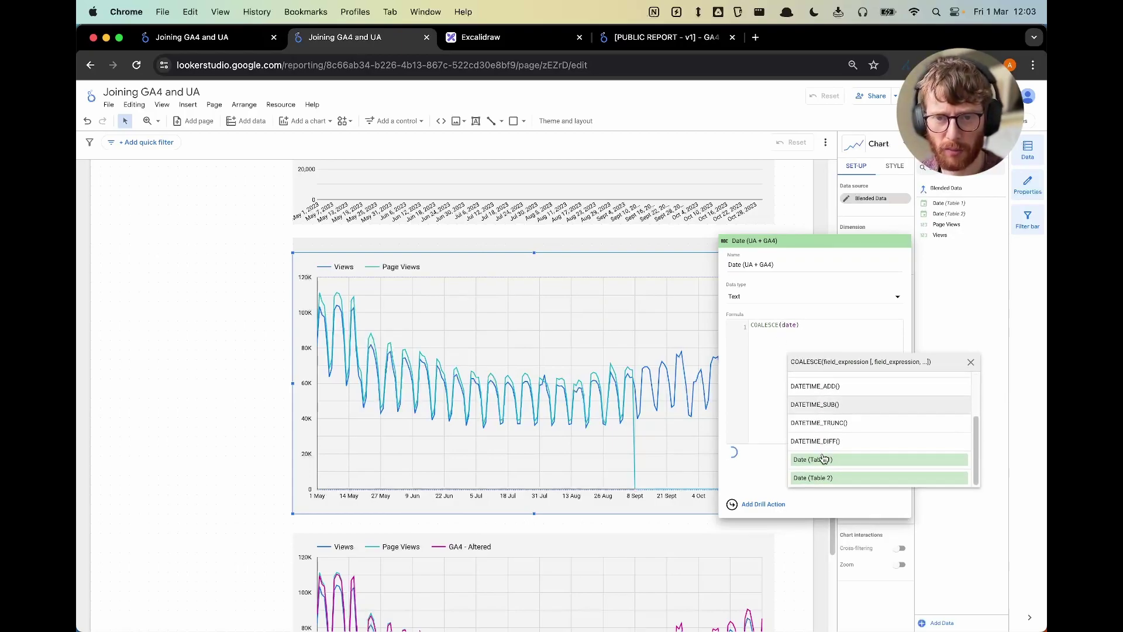
click(823, 458)
text(,)
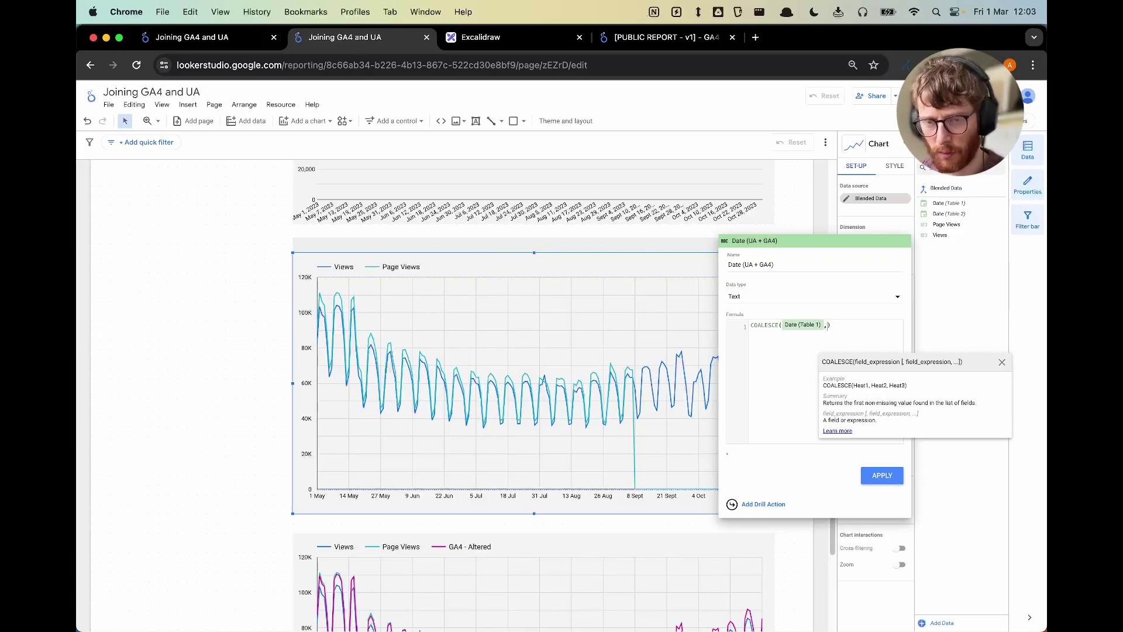
text(date)
scroll(860, 446, down, 3)
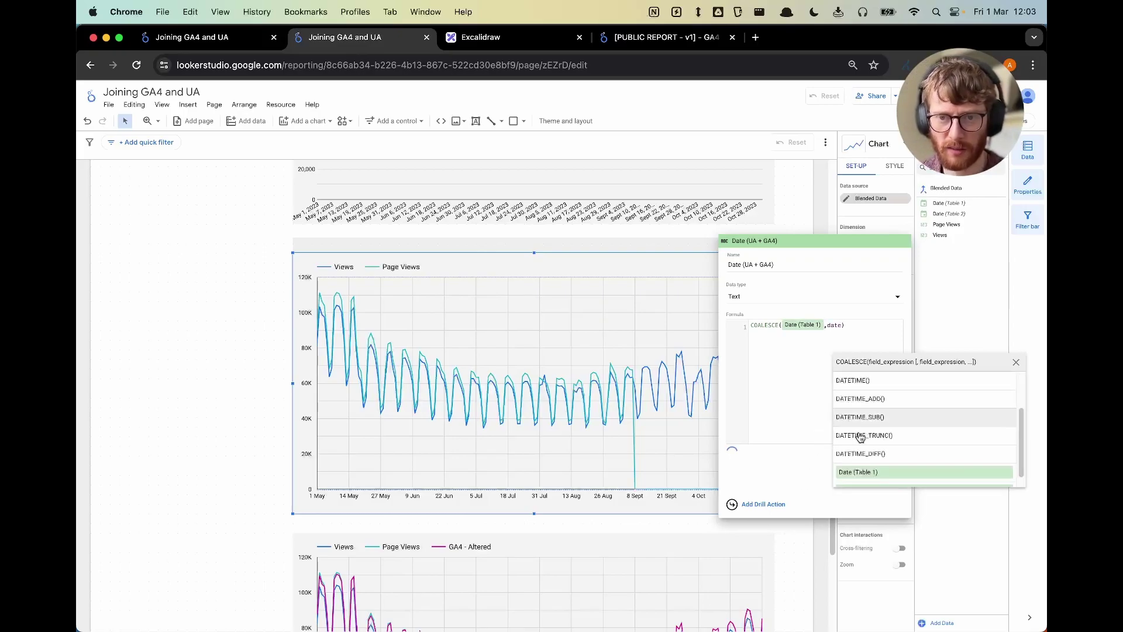
click(866, 478)
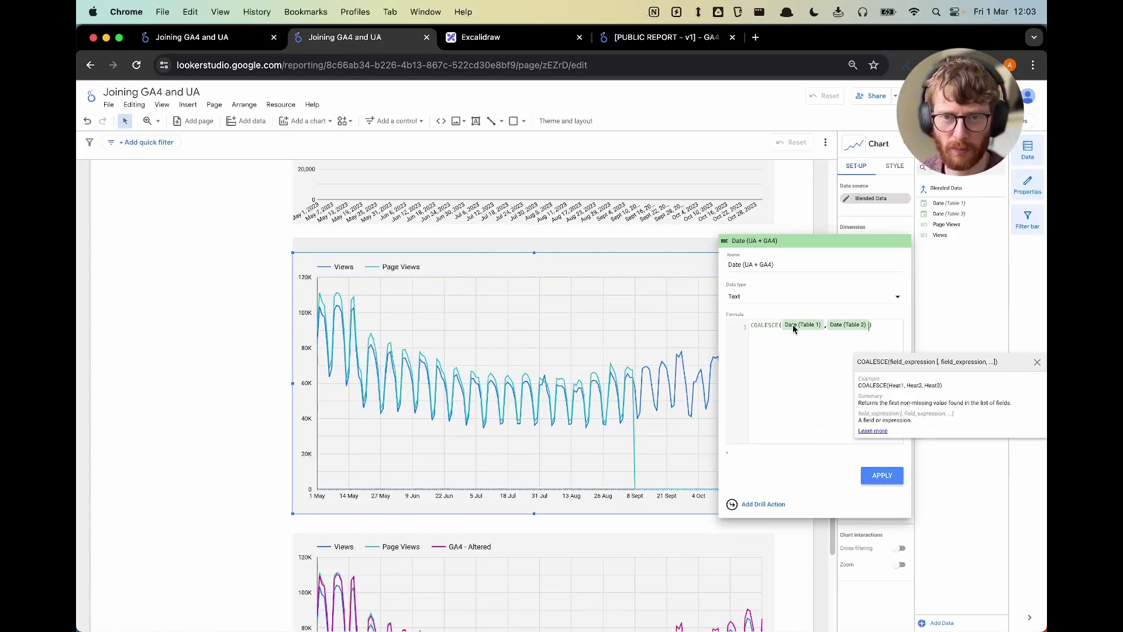
click(816, 353)
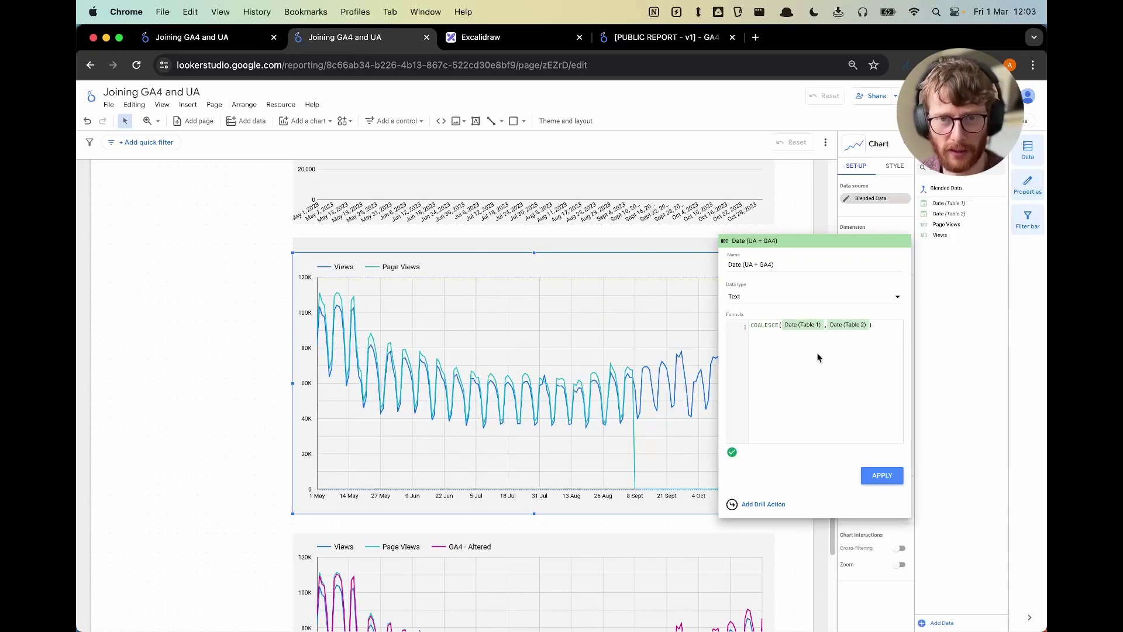
click(882, 476)
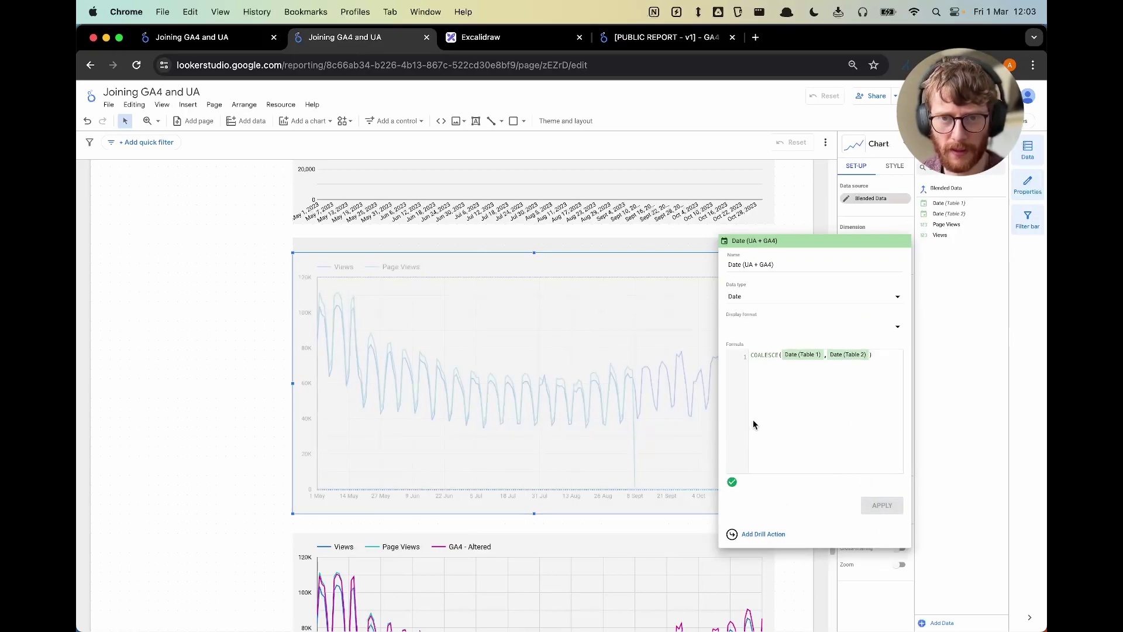
click(224, 368)
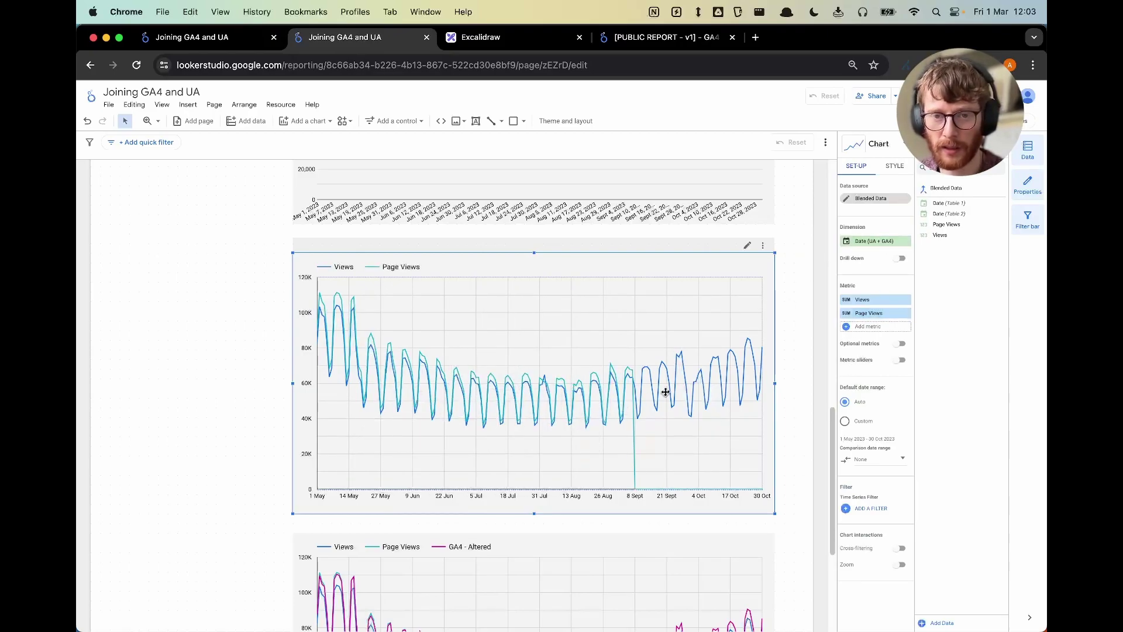
- Compare the two time series charts and examine the definition of the GA4 - Altered metric in the lower one
scroll(622, 348, down, 2)
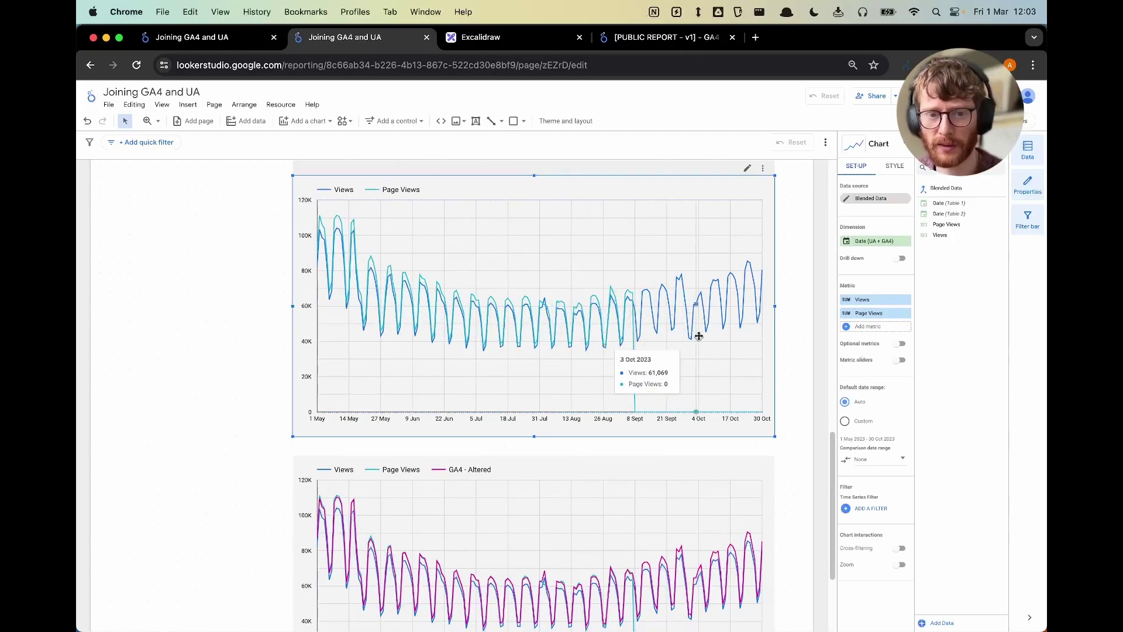
scroll(662, 271, down, 3)
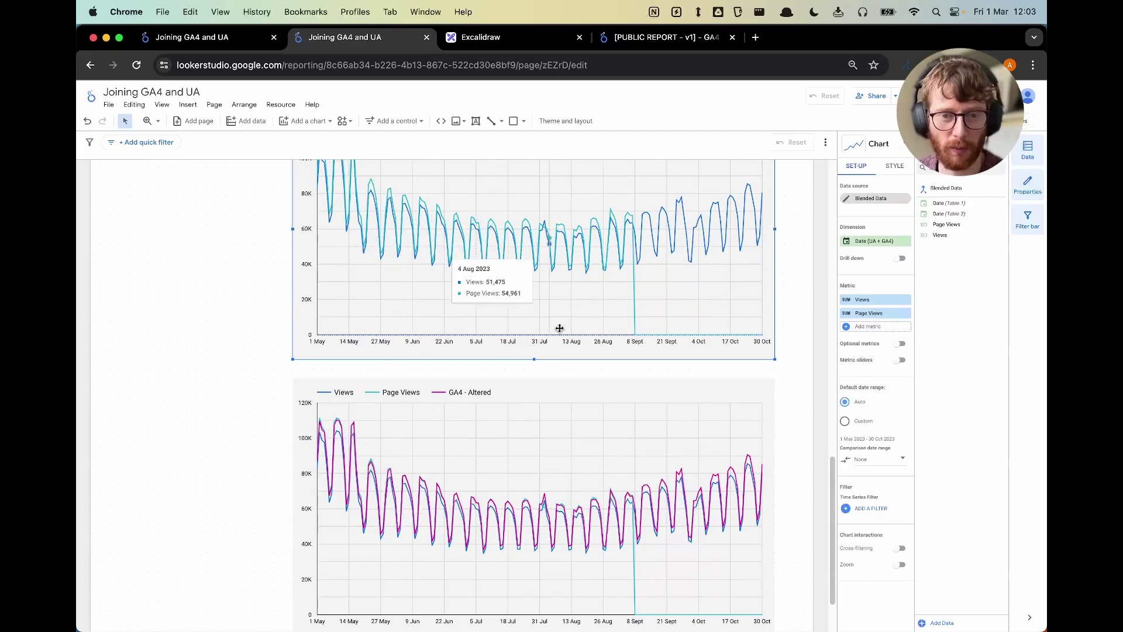
click(593, 391)
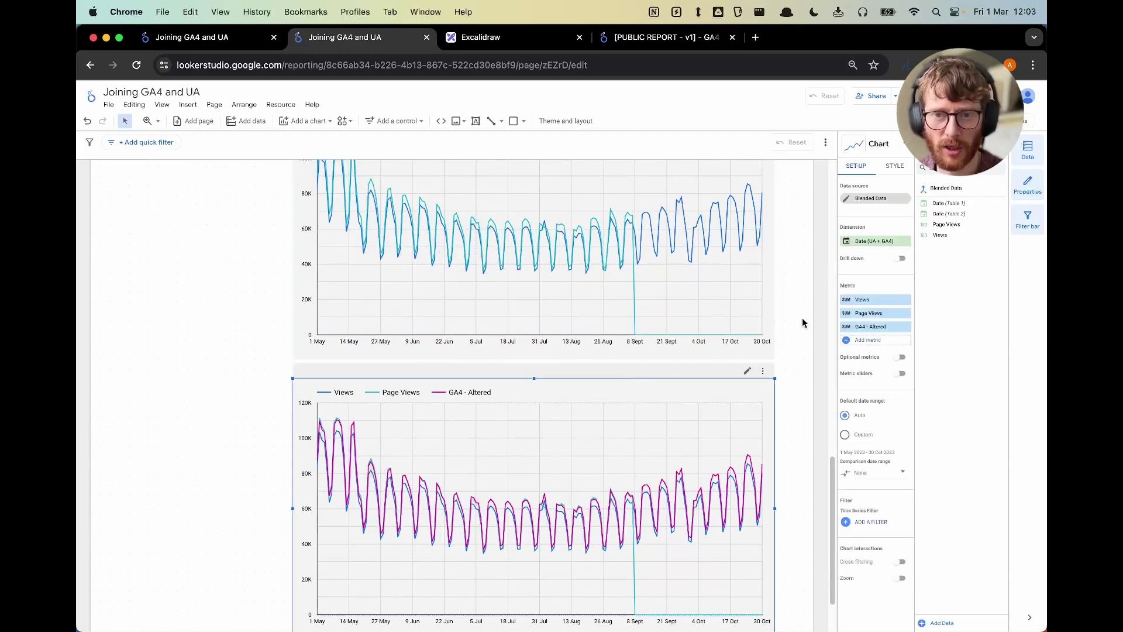
click(858, 341)
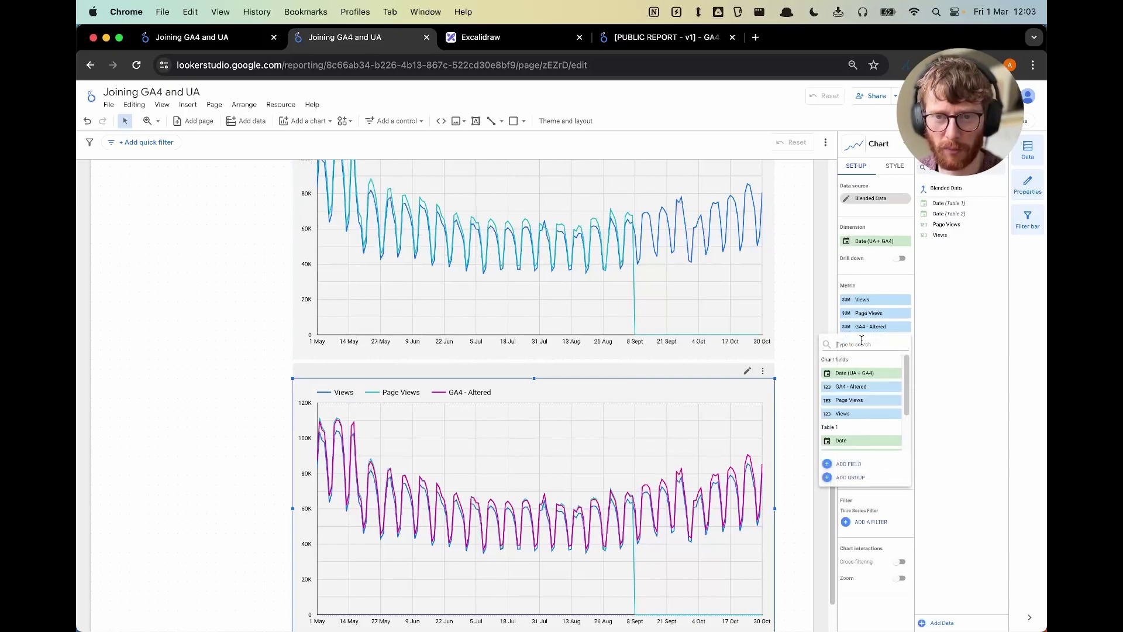
click(807, 316)
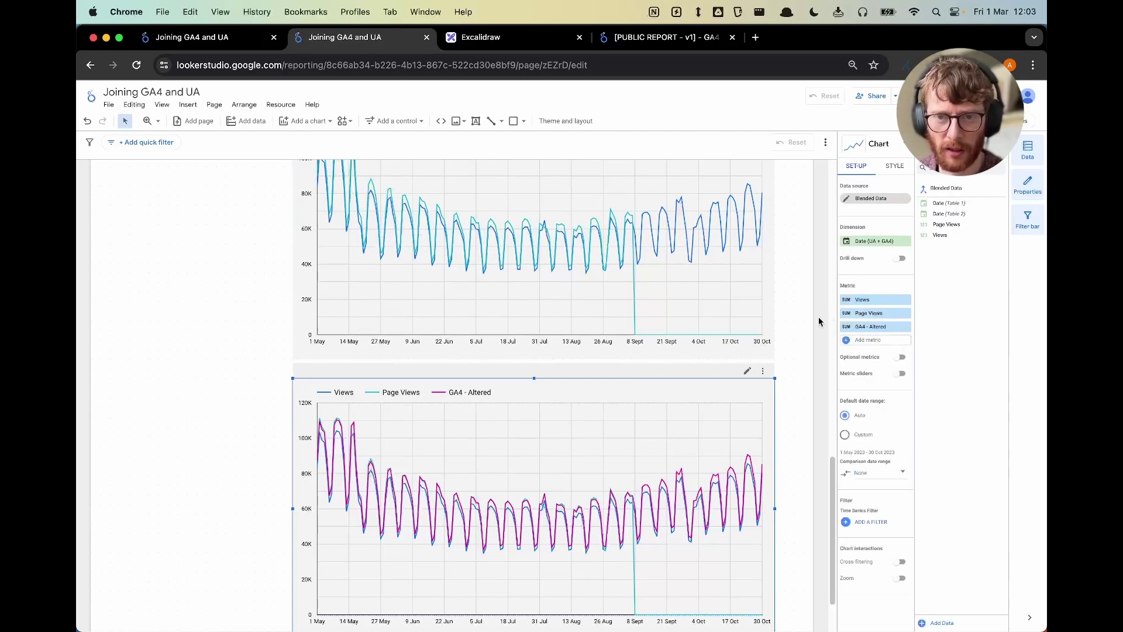
click(847, 329)
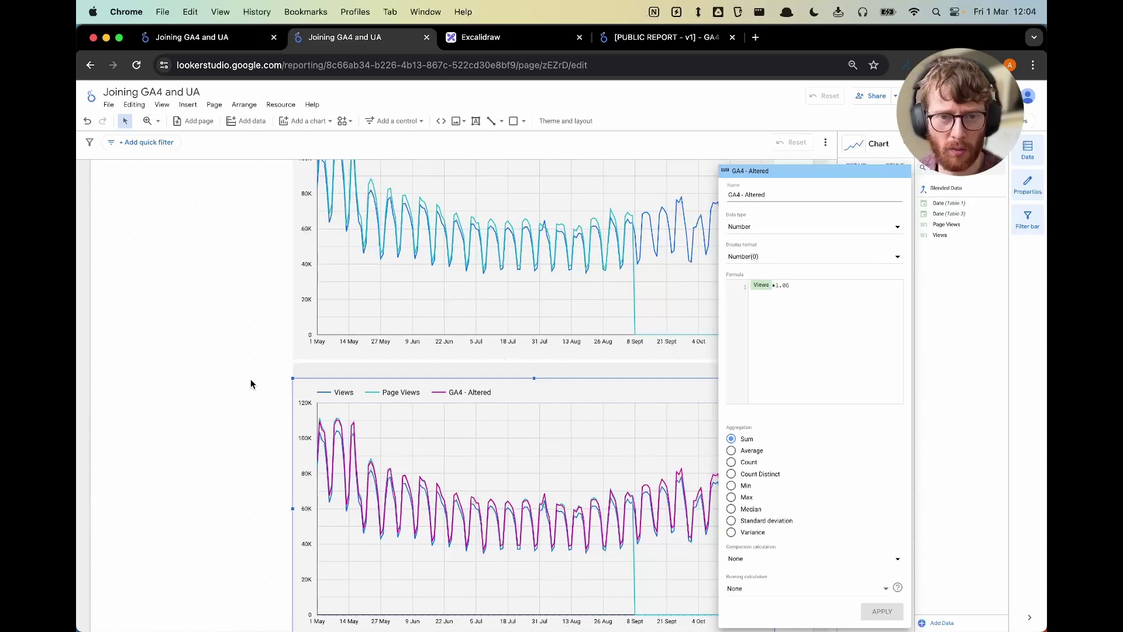
click(231, 378)
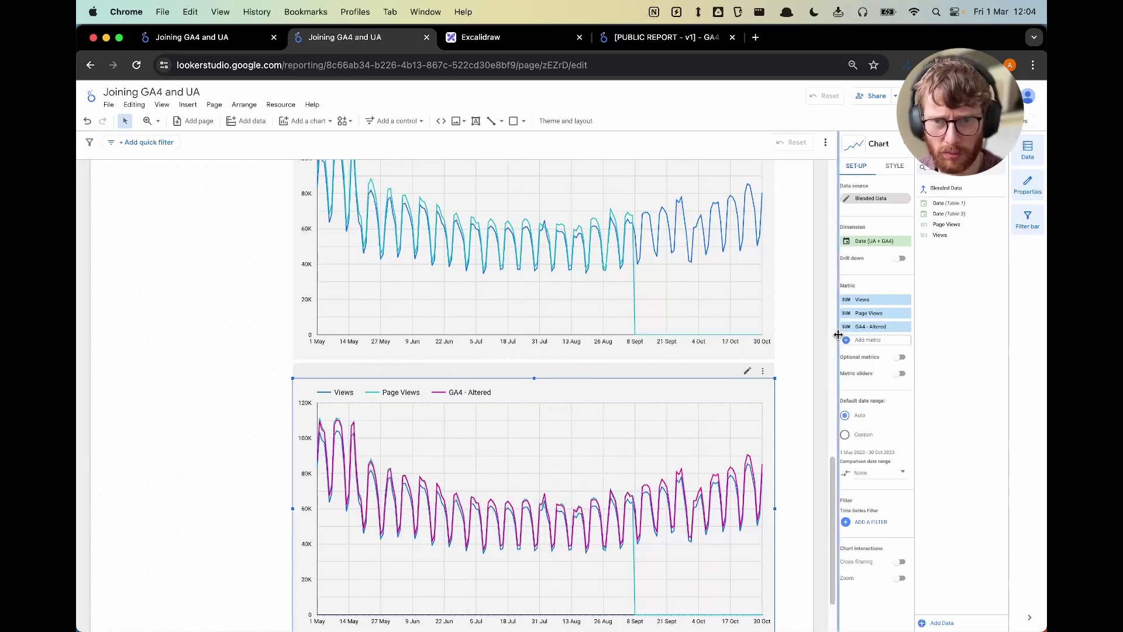
- Rename the GA4 - Altered metric in the lower chart as Views GA4 - Altered and apply the change
click(869, 327)
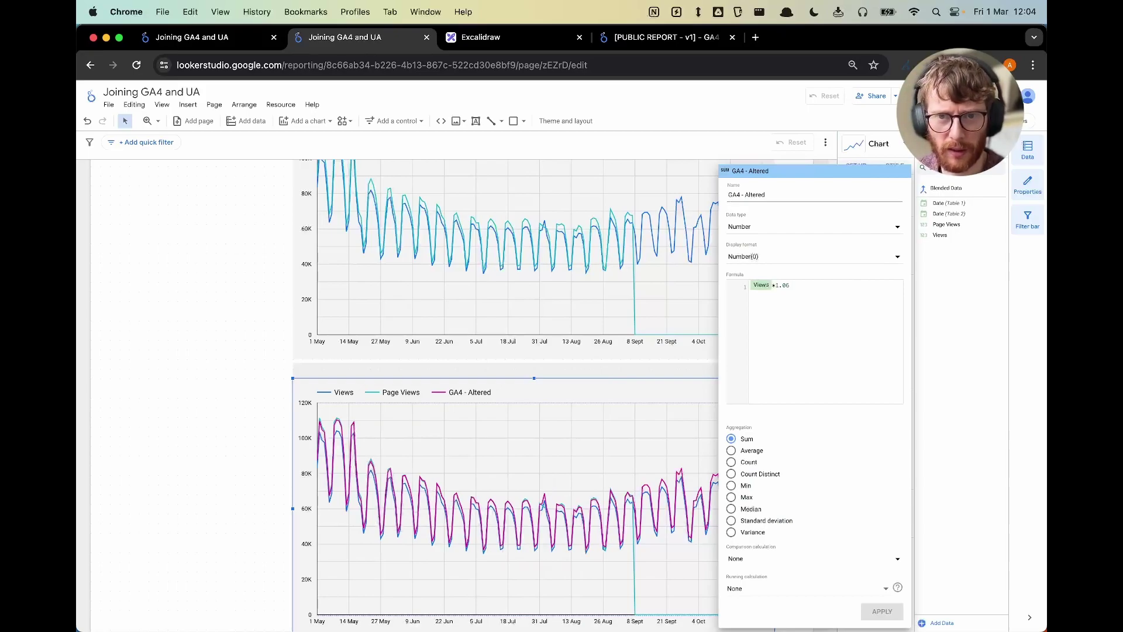
text(Views)
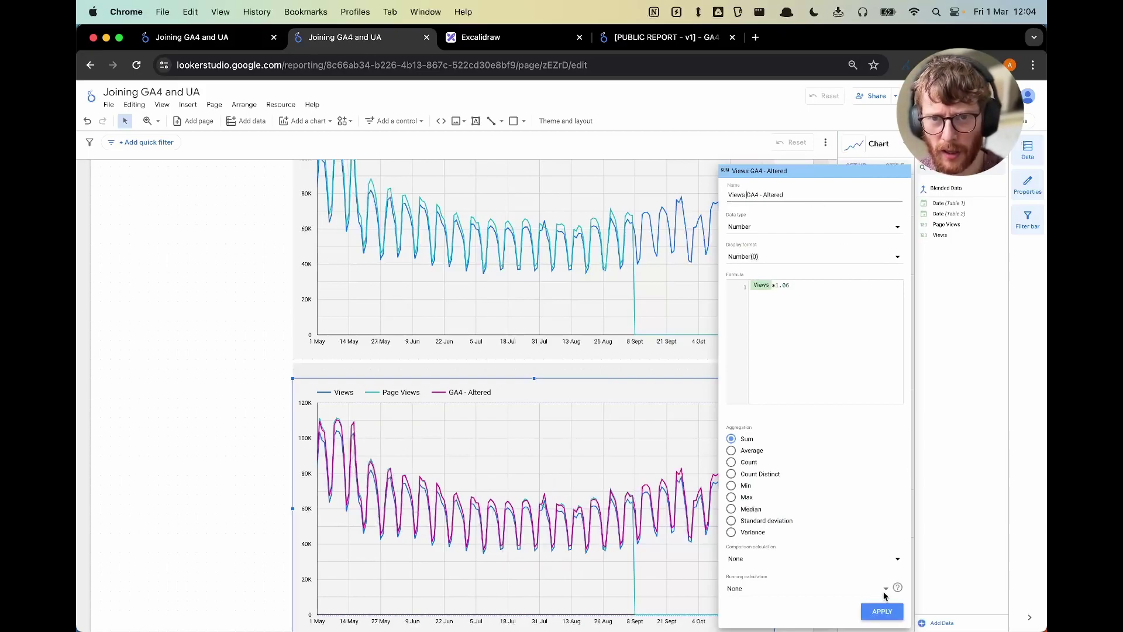
click(882, 611)
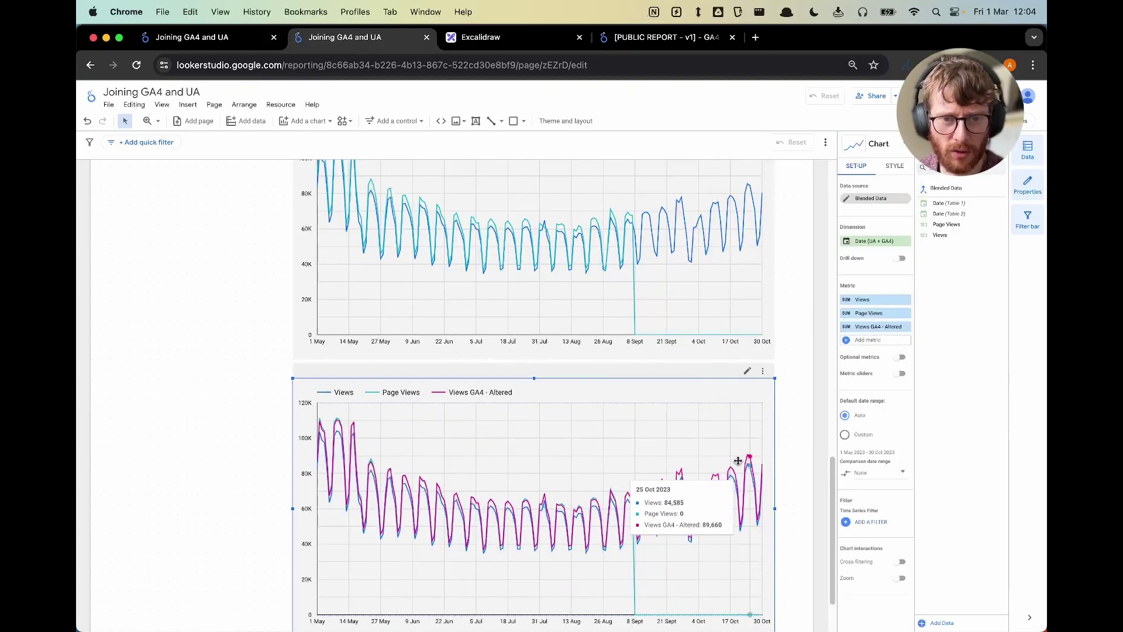
- Remove the unaltered Views metric from the lower chart and compare the result with the chart above
click(906, 301)
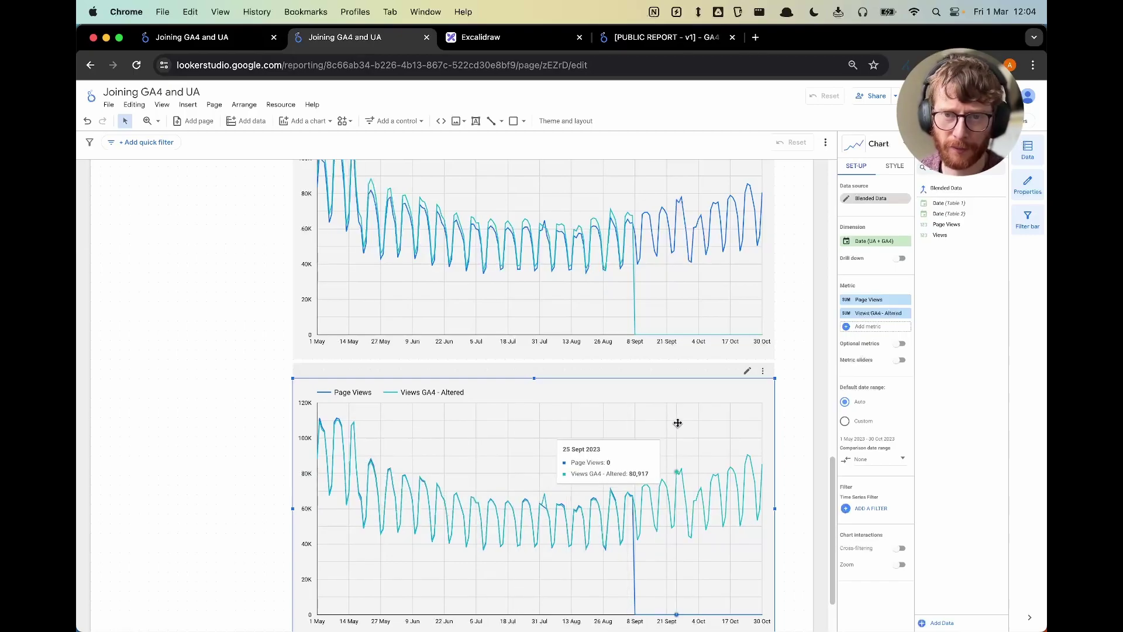
scroll(408, 406, down, 3)
scroll(408, 406, up, 5)
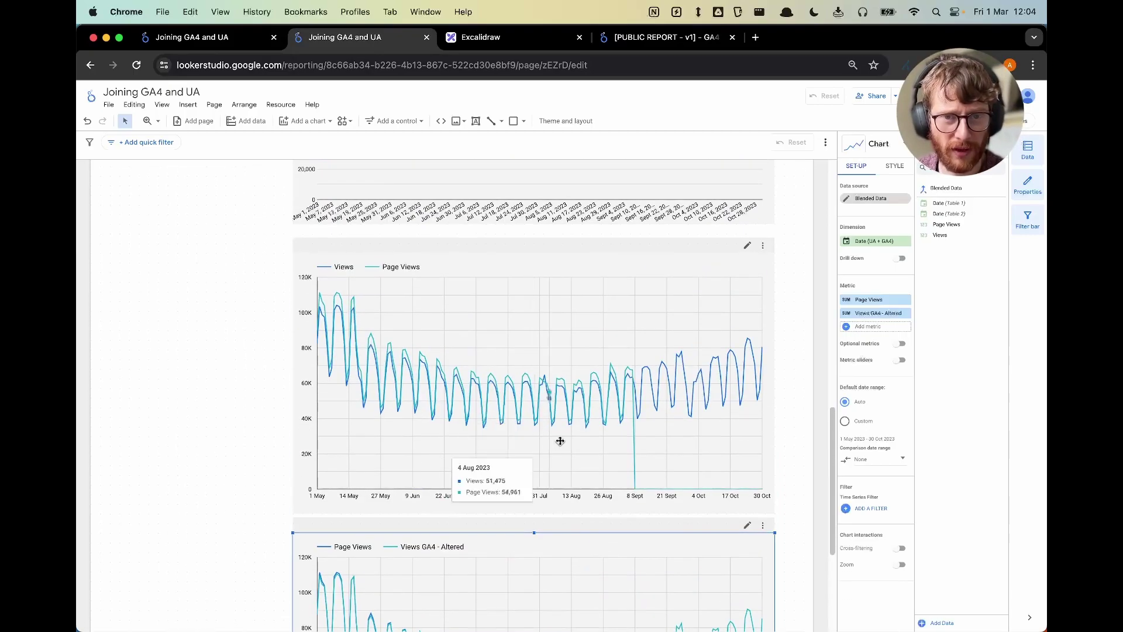
- Switch to the Excalidraw board and examine its GA4 and UA comparison charts beside the mid-2023 data note
scroll(527, 386, down, 5)
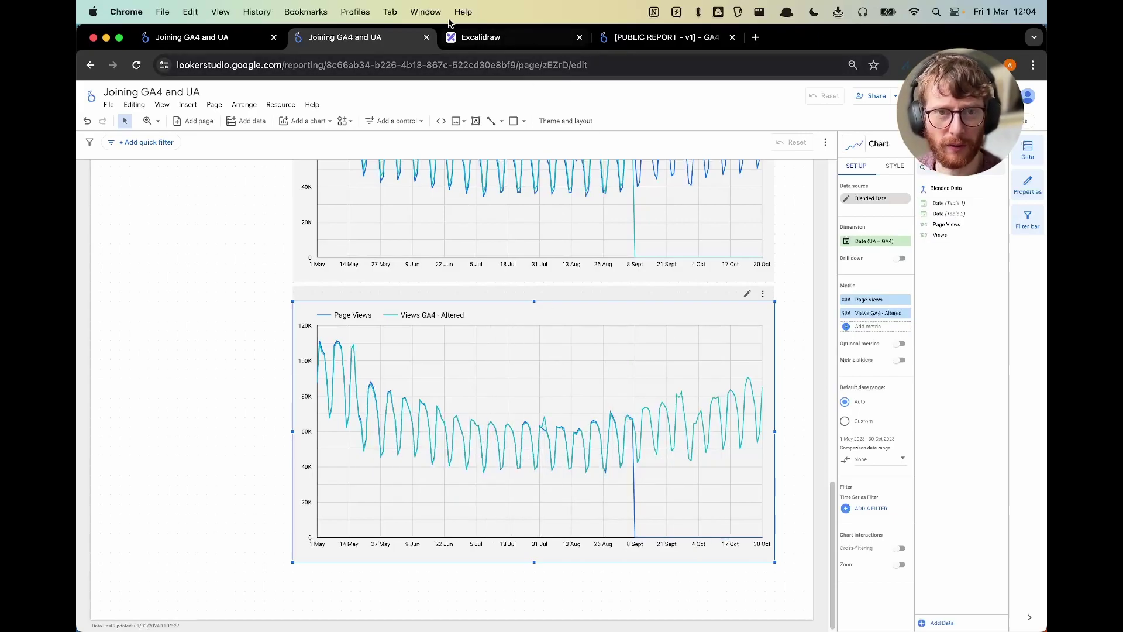
click(464, 39)
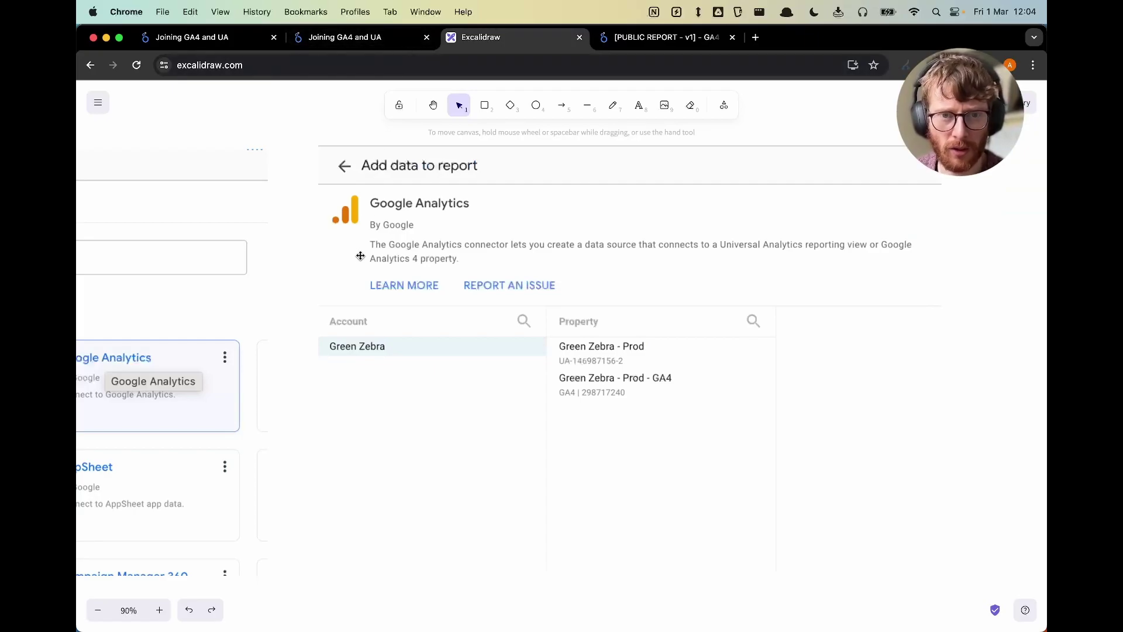
ctrl+scroll(362, 261, down, 5)
scroll(205, 243, left, 5)
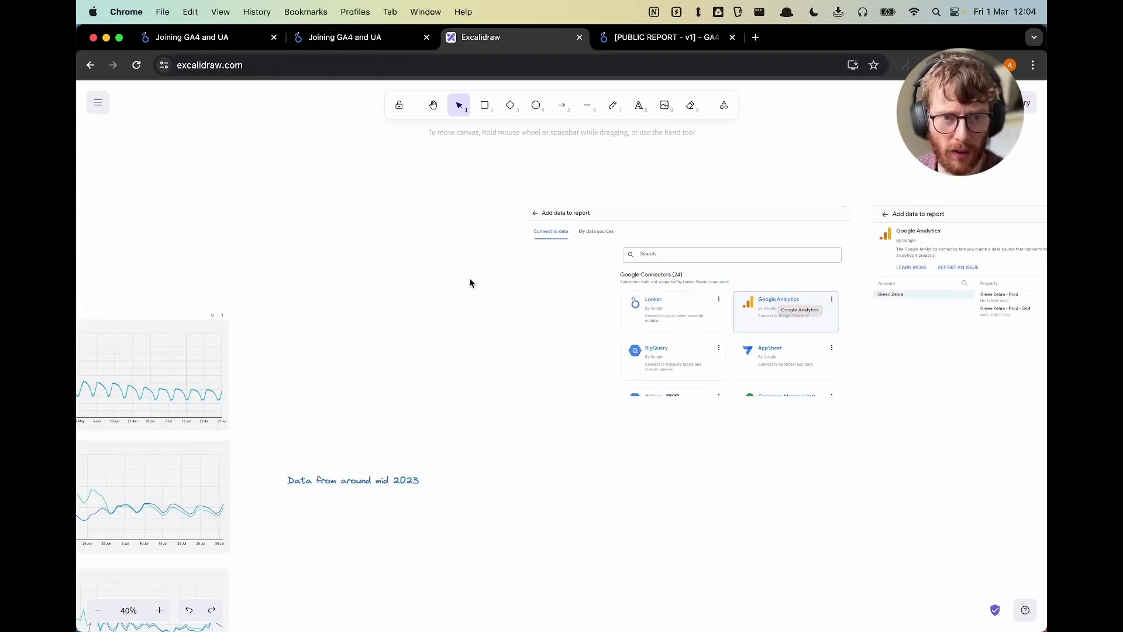
scroll(461, 285, left, 5)
ctrl+scroll(644, 220, up, 5)
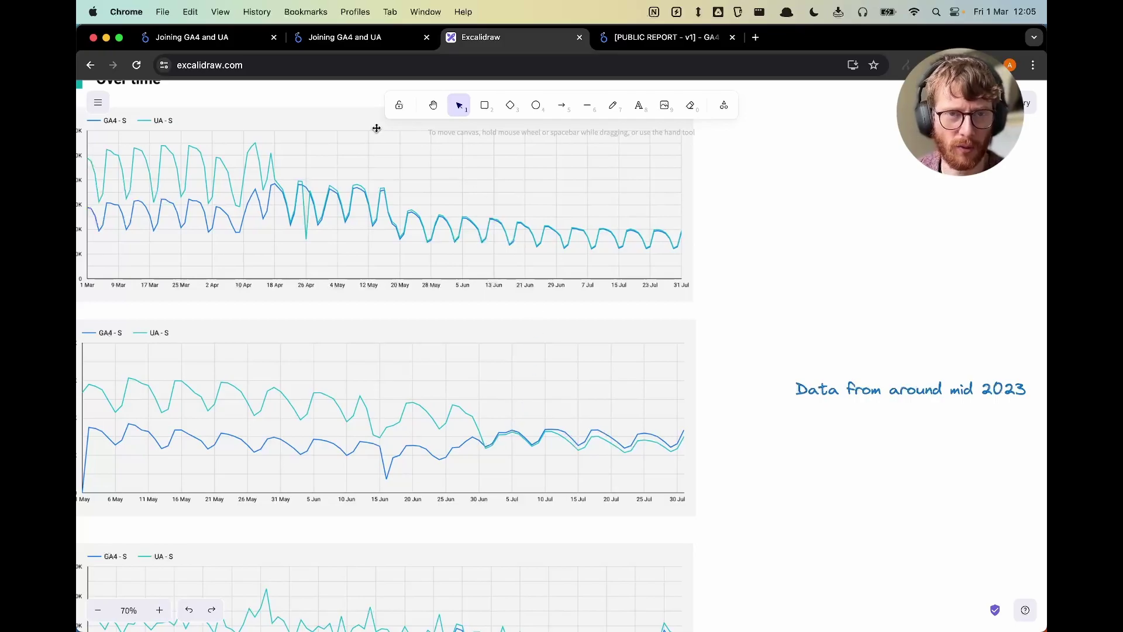
- Return to the Looker Studio report and examine the full formula of the Views (UA + GA4) metric in the combined line chart
click(387, 45)
scroll(731, 256, up, 2)
scroll(732, 256, up, 5)
click(618, 240)
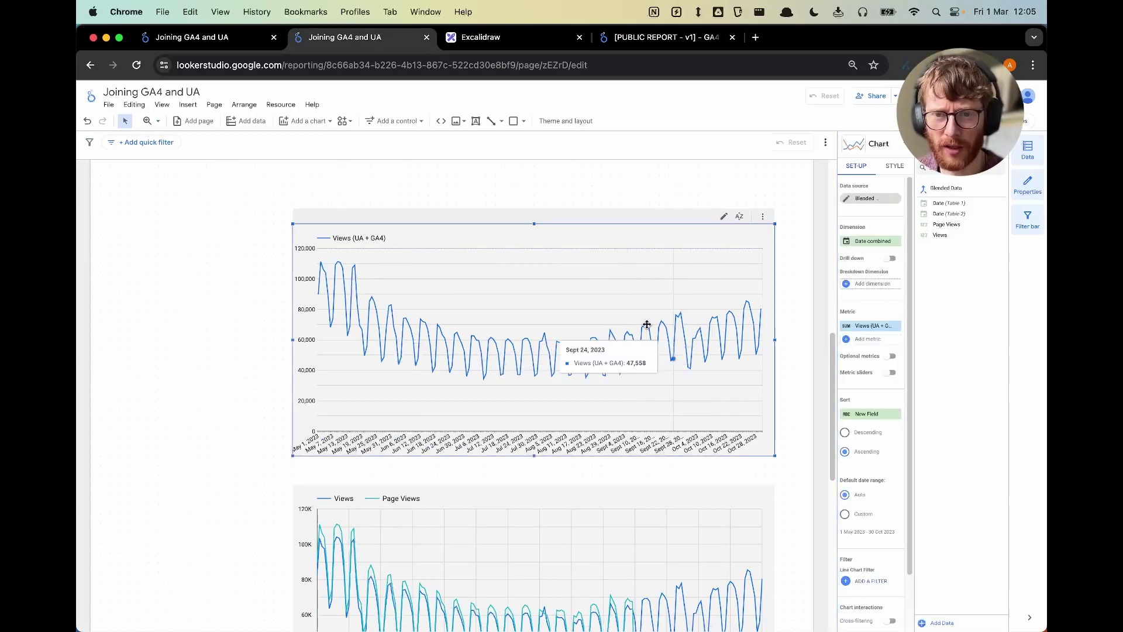
click(850, 328)
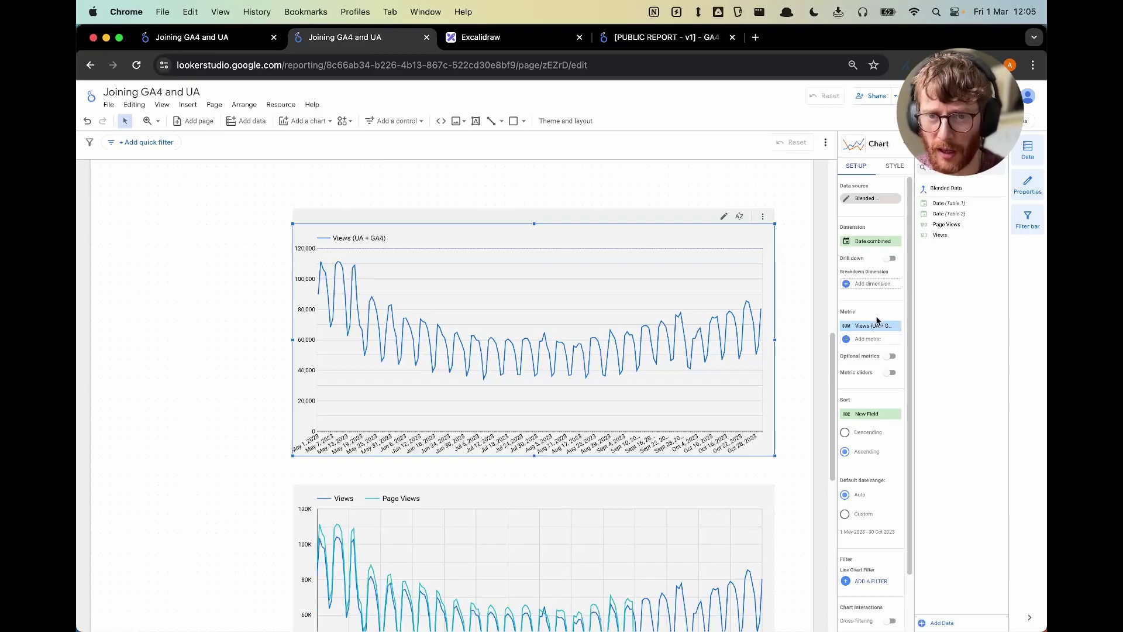
drag(830, 398, 742, 398)
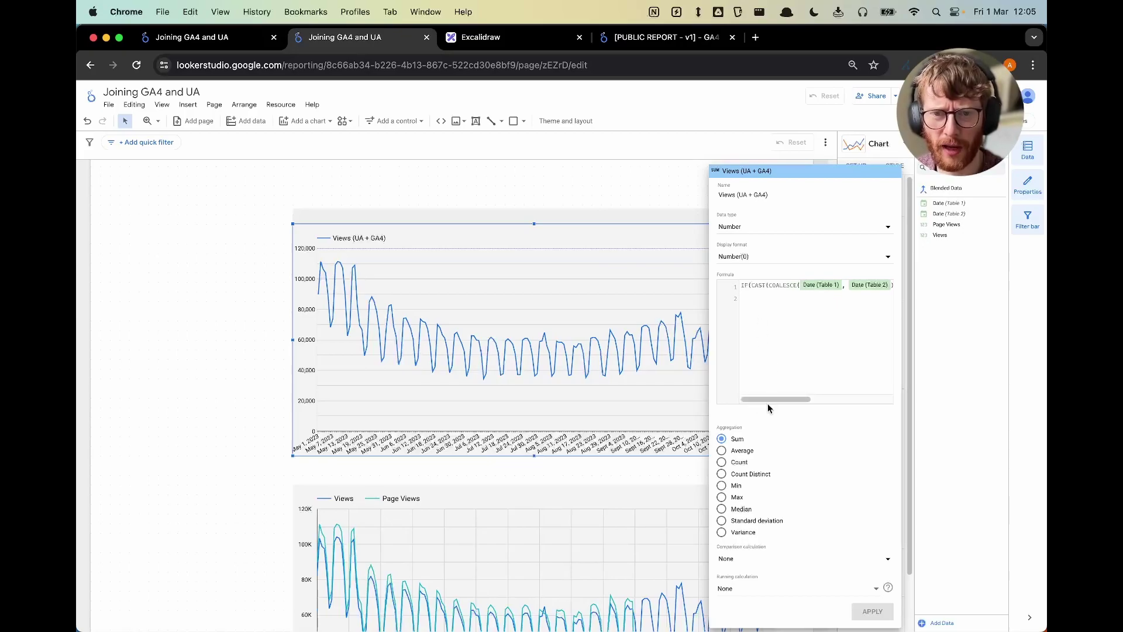
mouse_move(775, 401)
mouse_down()
mouse_move(806, 399)
mouse_move(787, 399)
mouse_up()
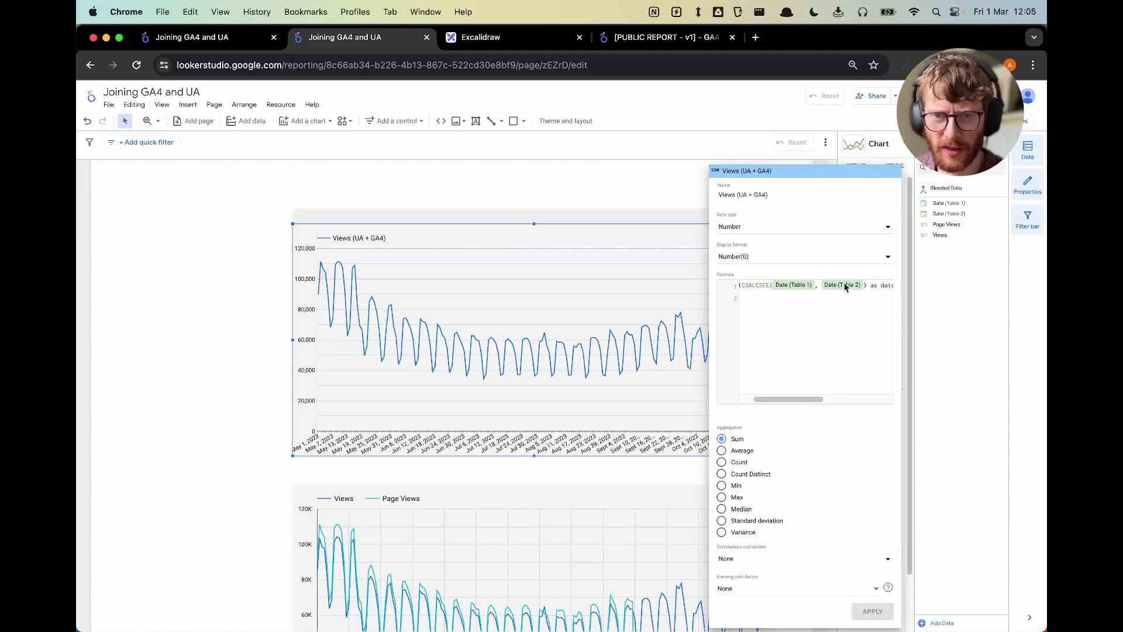
drag(792, 398, 833, 399)
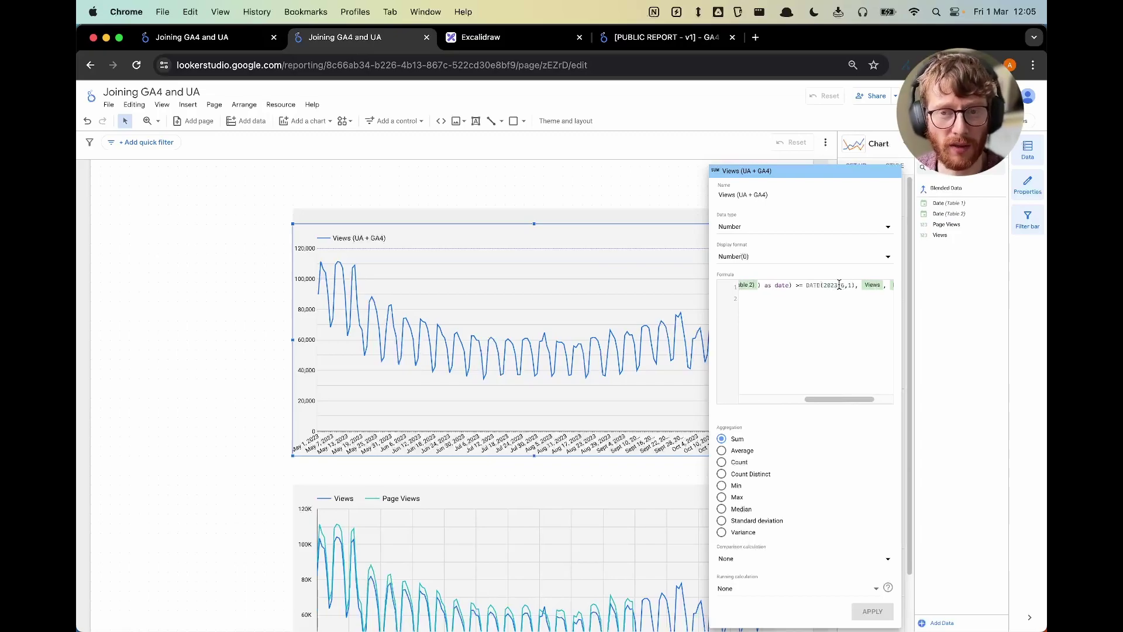
drag(838, 401, 750, 402)
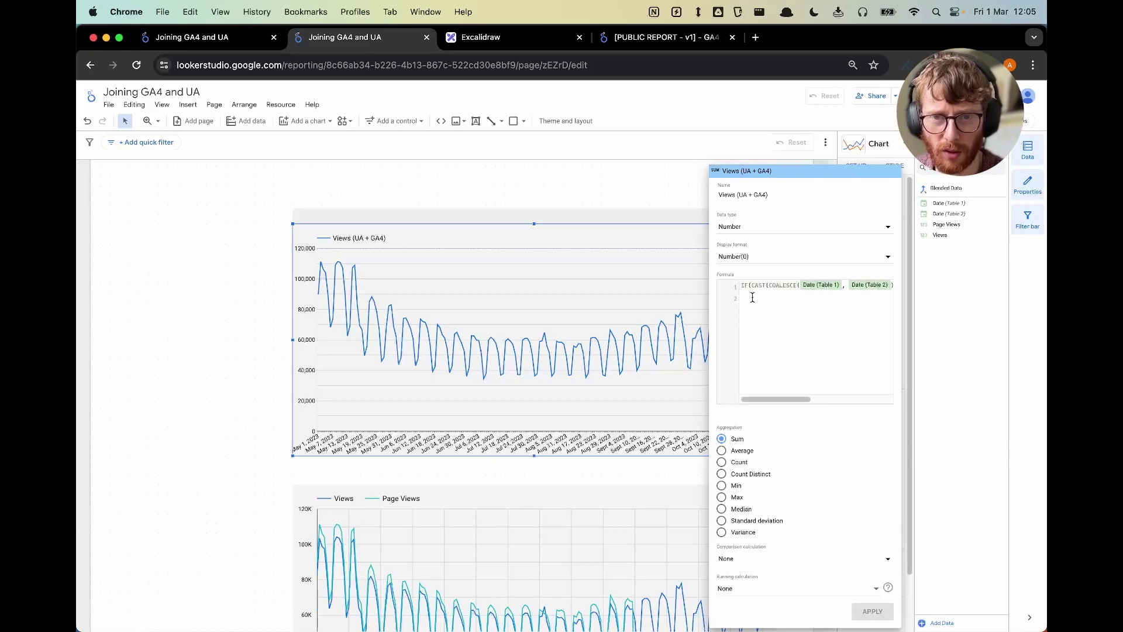
click(243, 263)
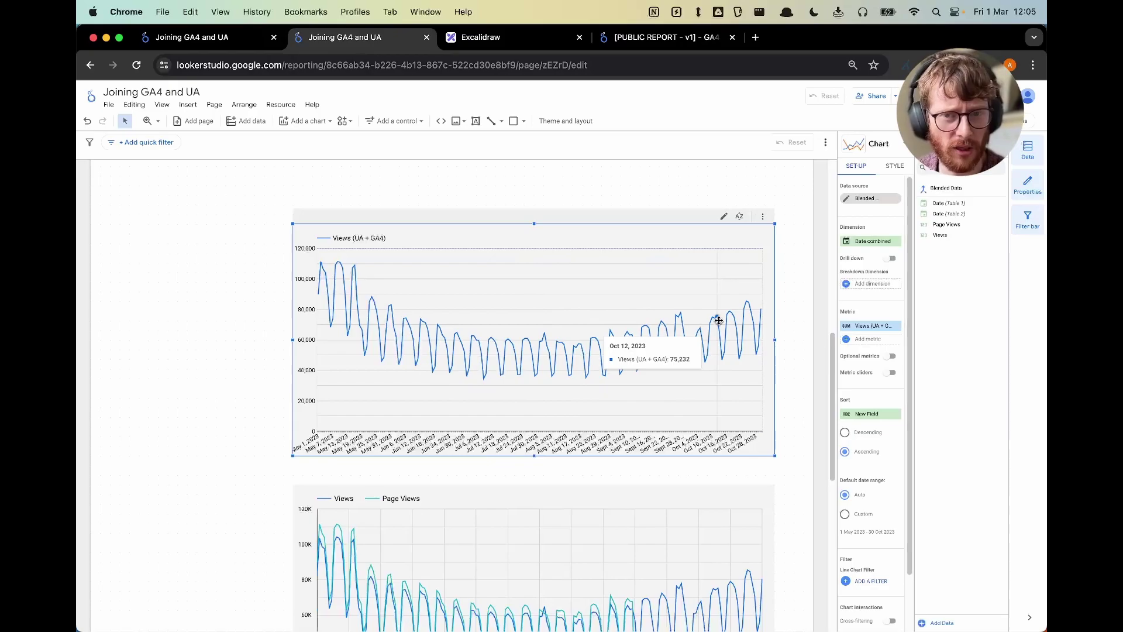
- Review the Page Views and daily Views tables above the charts and switch to the public GA4 report
scroll(528, 217, up, 8)
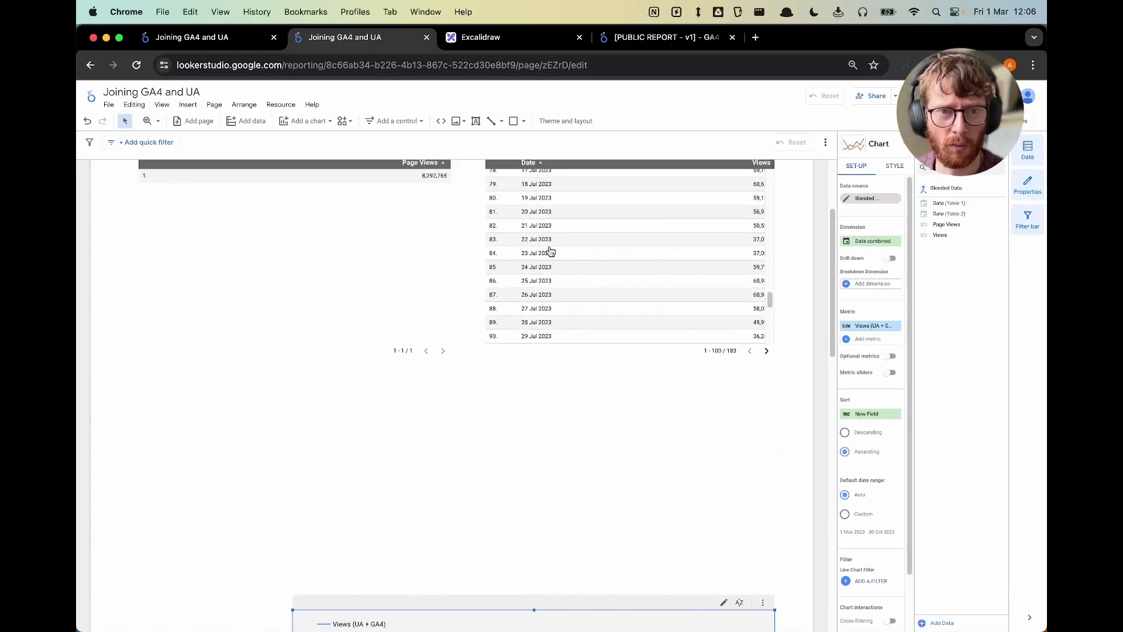
scroll(587, 266, up, 3)
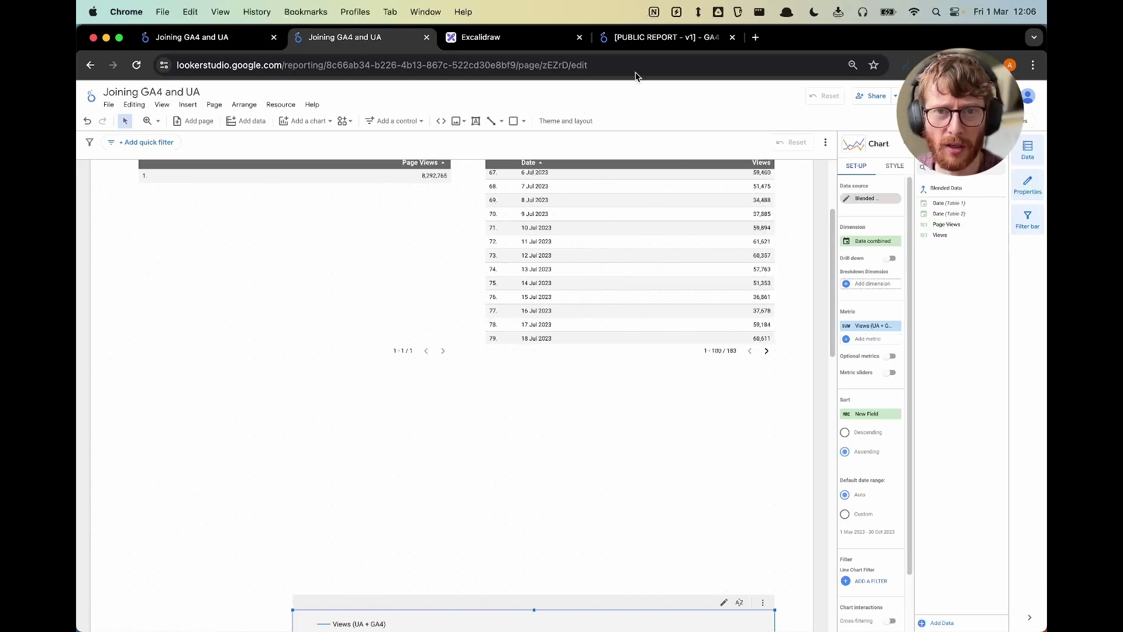
click(653, 37)
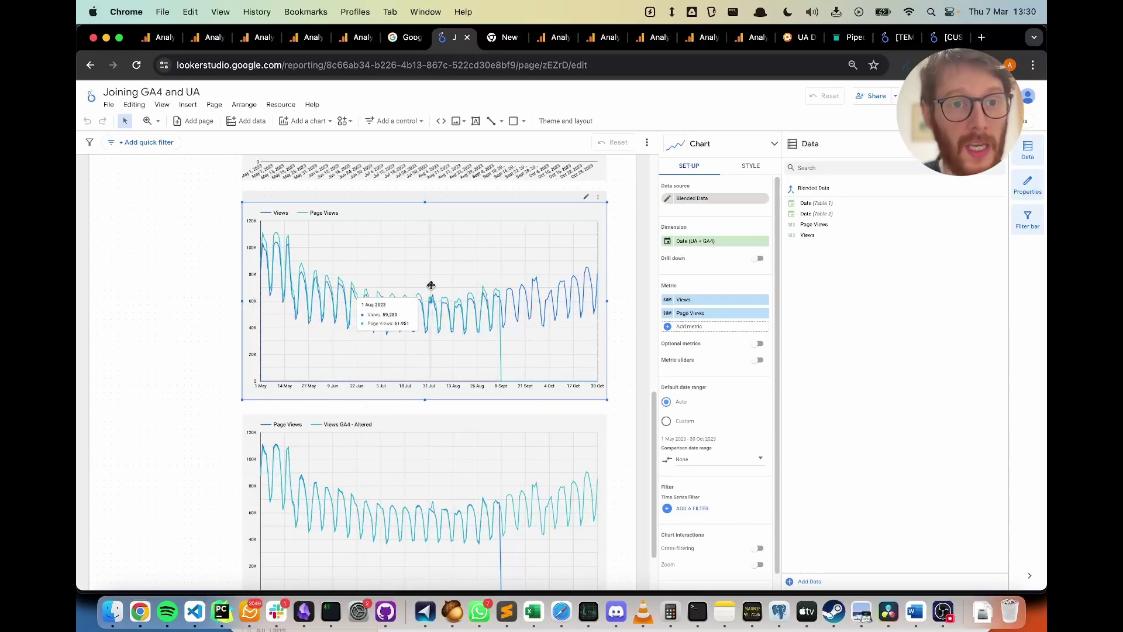
- Check the Universal Analytics property's view settings page and its data deletion notice, returning to the Looker Studio report
click(359, 38)
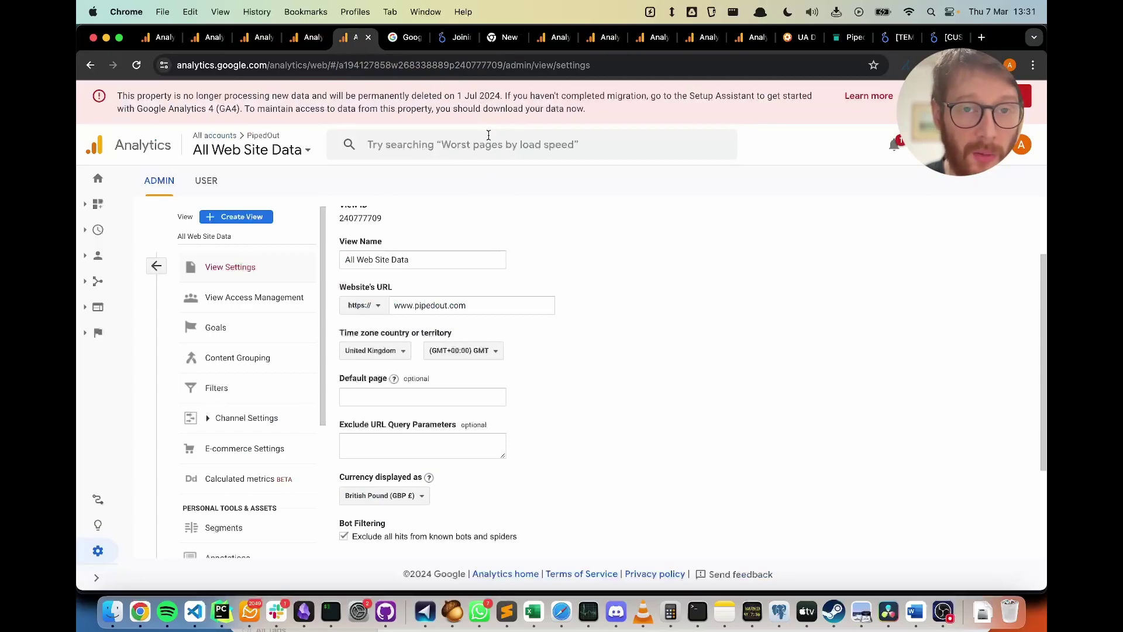
click(454, 39)
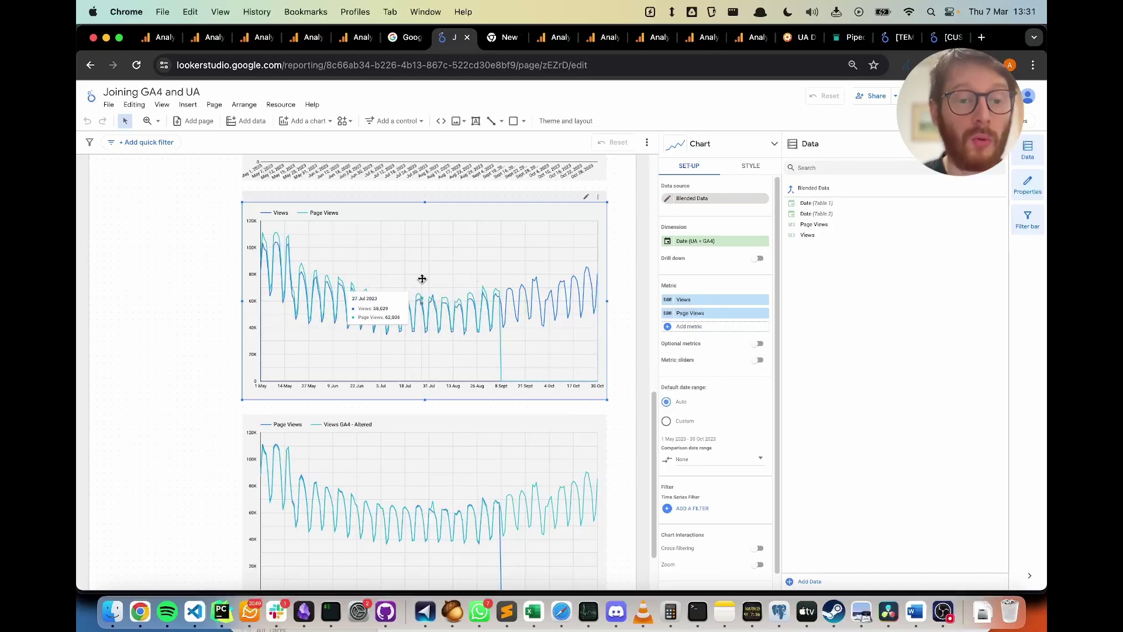
click(354, 37)
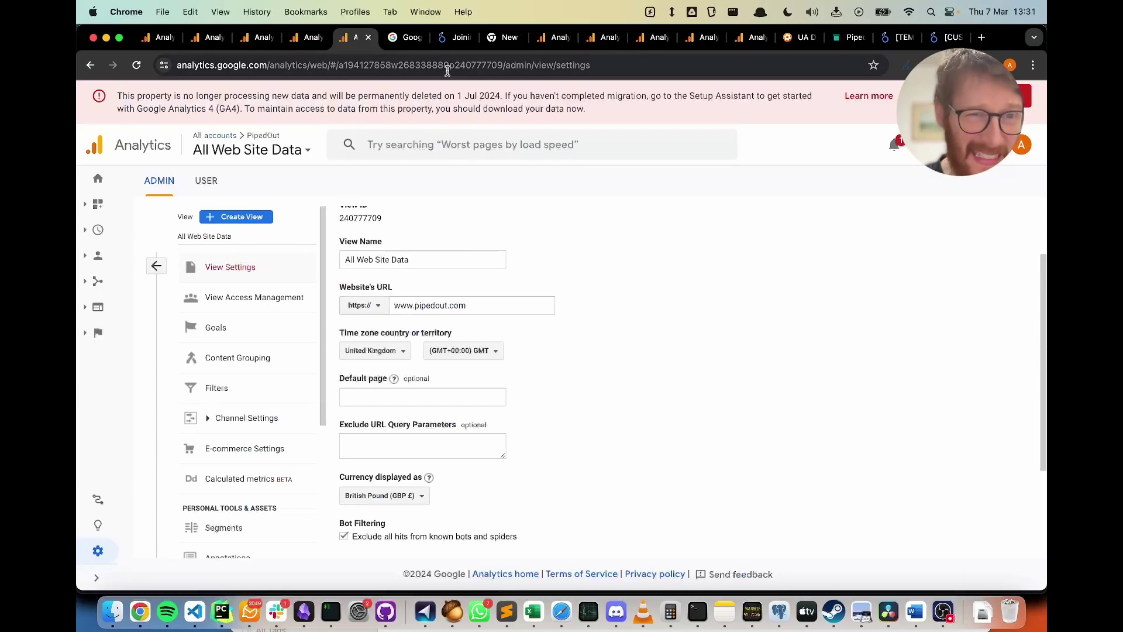
click(446, 37)
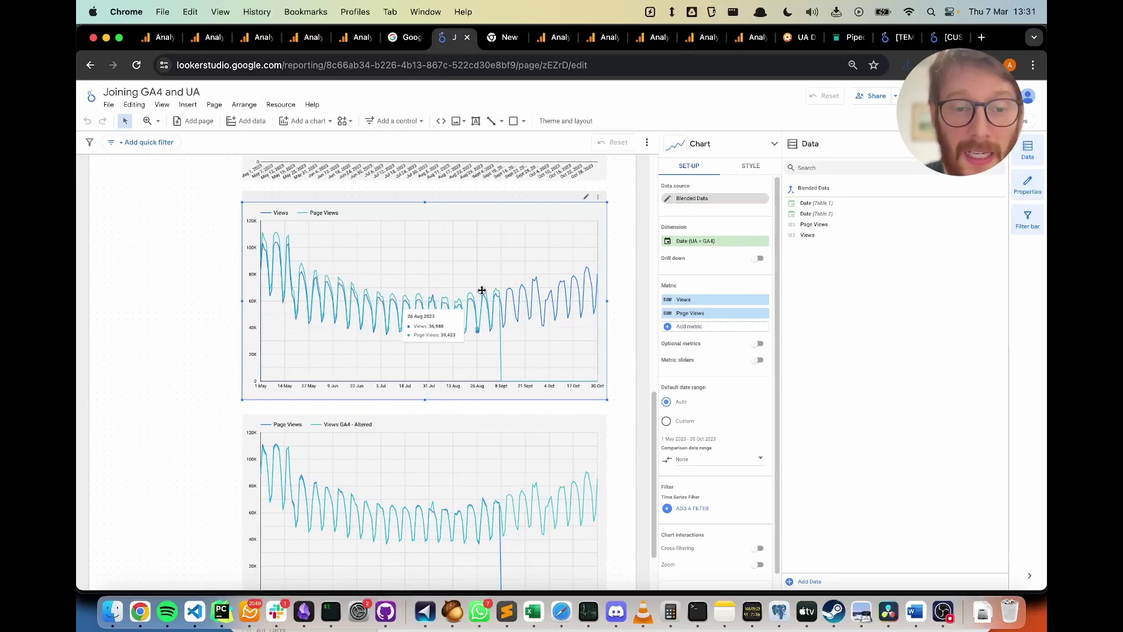
- Read the introduction of the Google Analytics Spreadsheet Add-on guide and return to the Looker Studio report
click(412, 39)
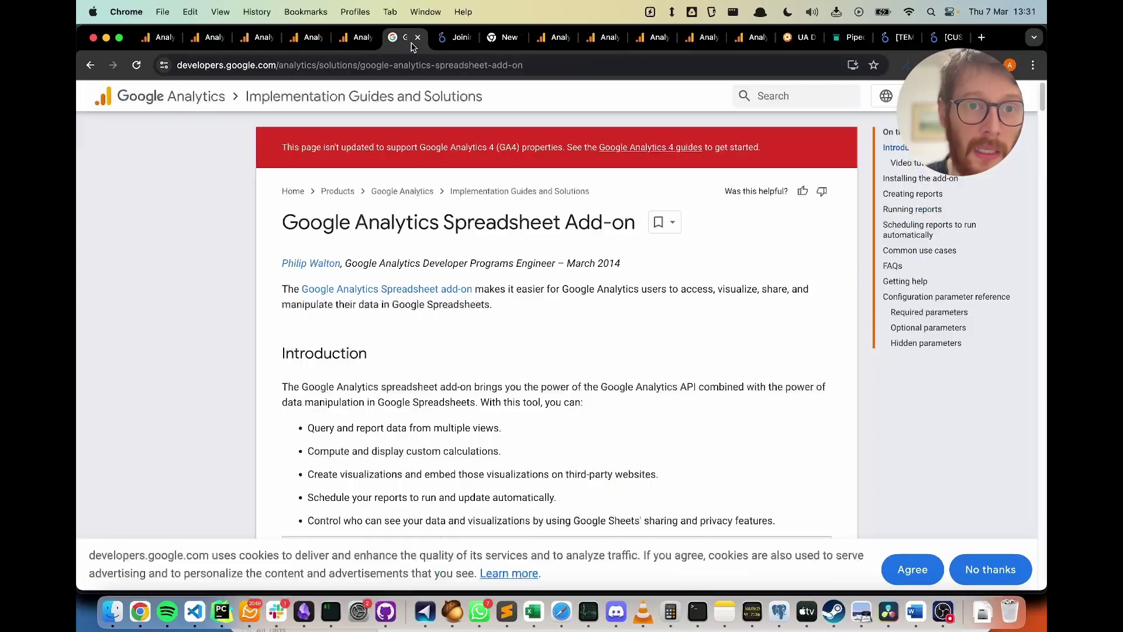
scroll(496, 262, down, 3)
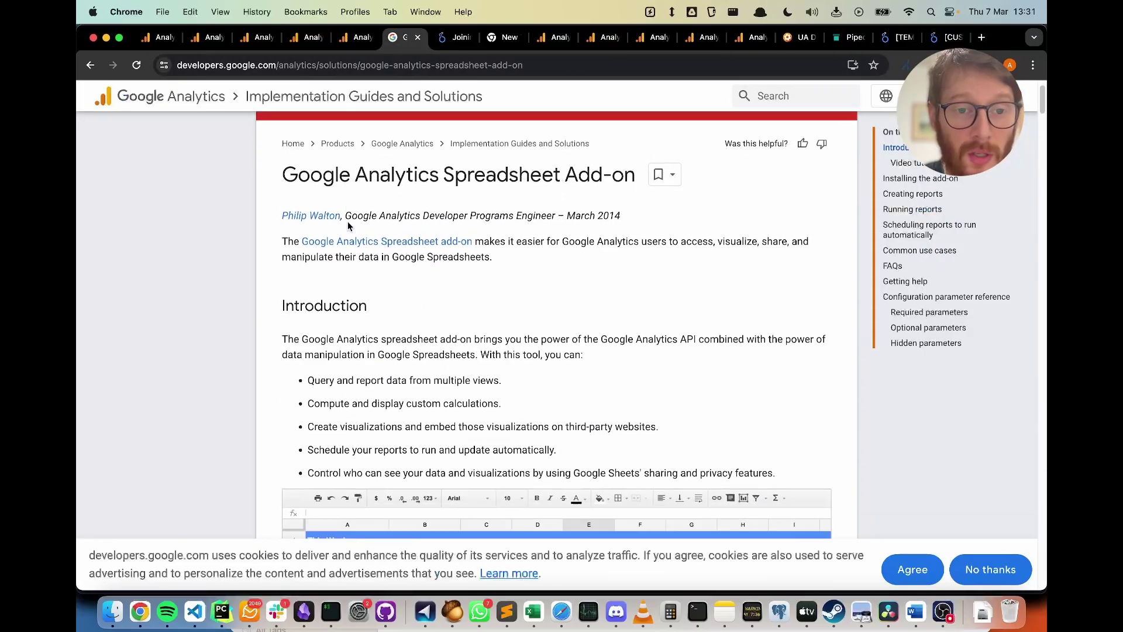
scroll(558, 186, down, 5)
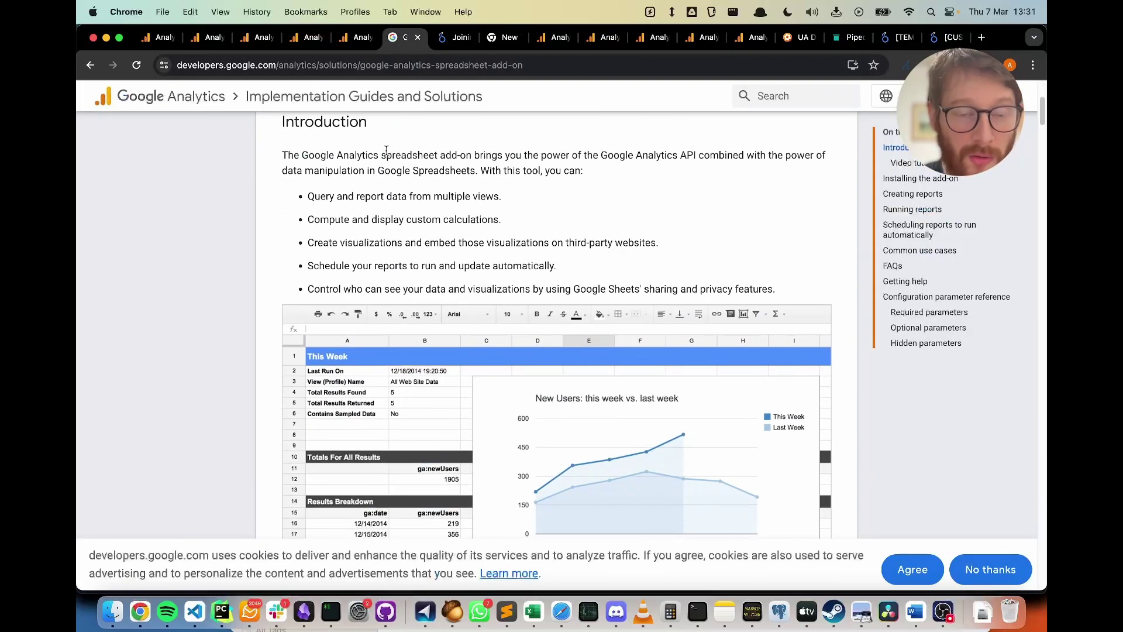
scroll(385, 148, up, 5)
click(454, 36)
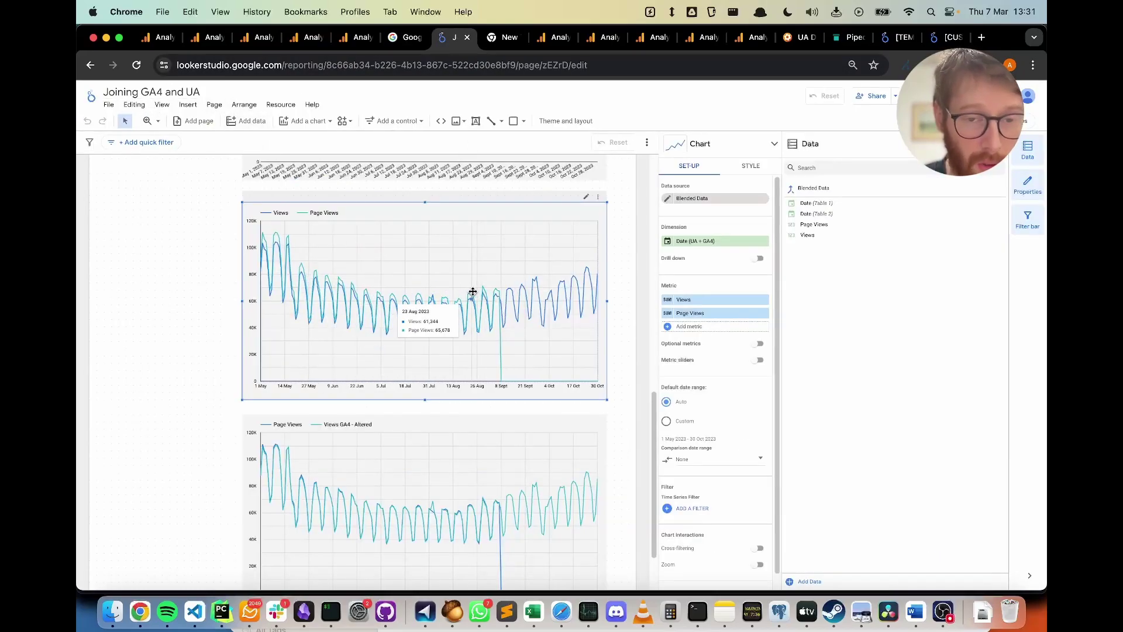
- Compare the combined Views (UA + GA4) chart with the two charts plotting Page Views against the original and altered GA4 views
scroll(524, 310, up, 5)
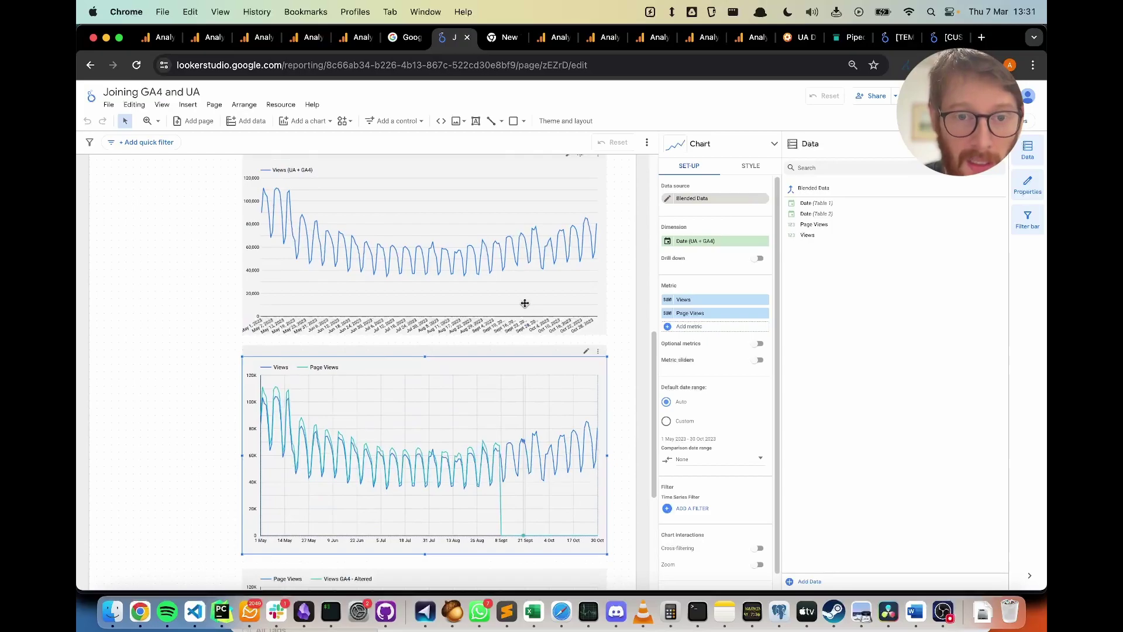
scroll(524, 306, up, 5)
scroll(485, 351, down, 5)
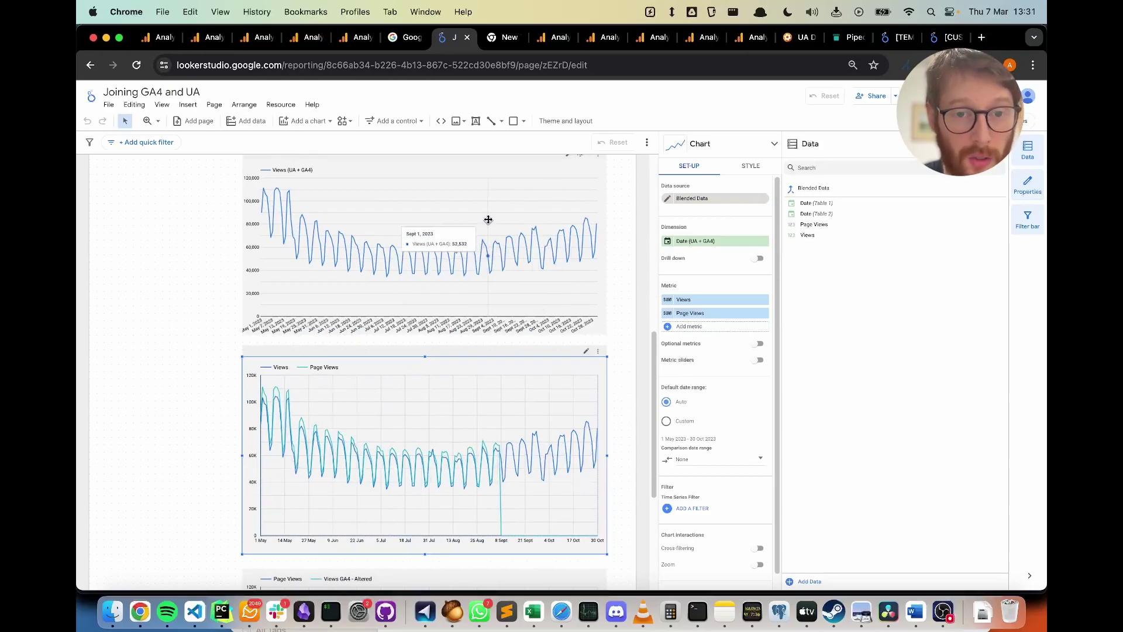
scroll(485, 220, down, 5)
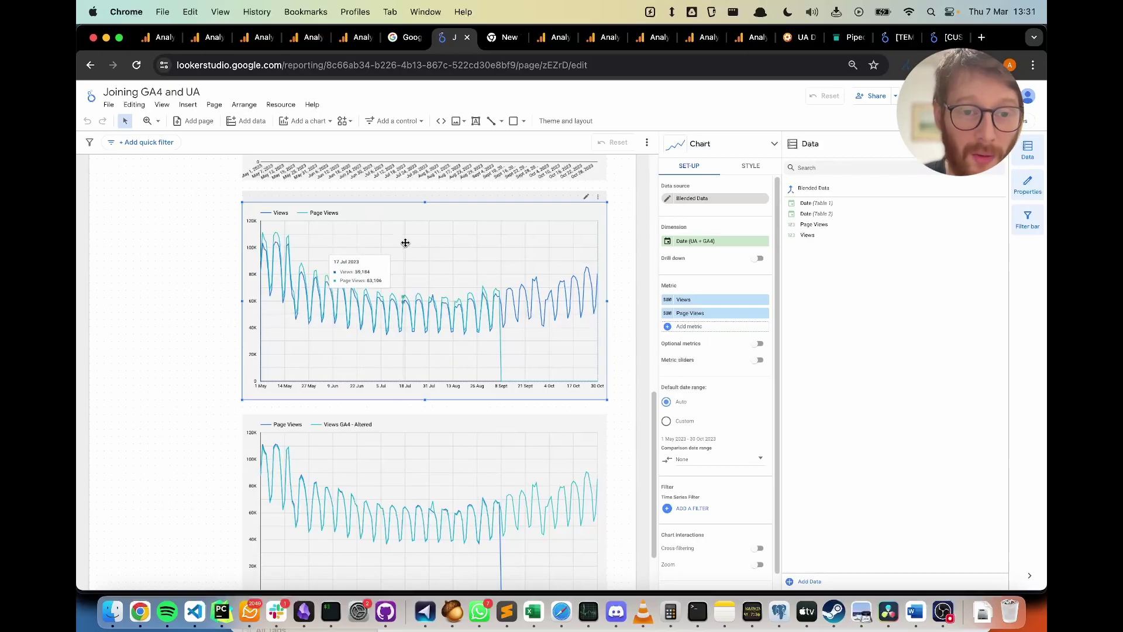
scroll(365, 286, down, 3)
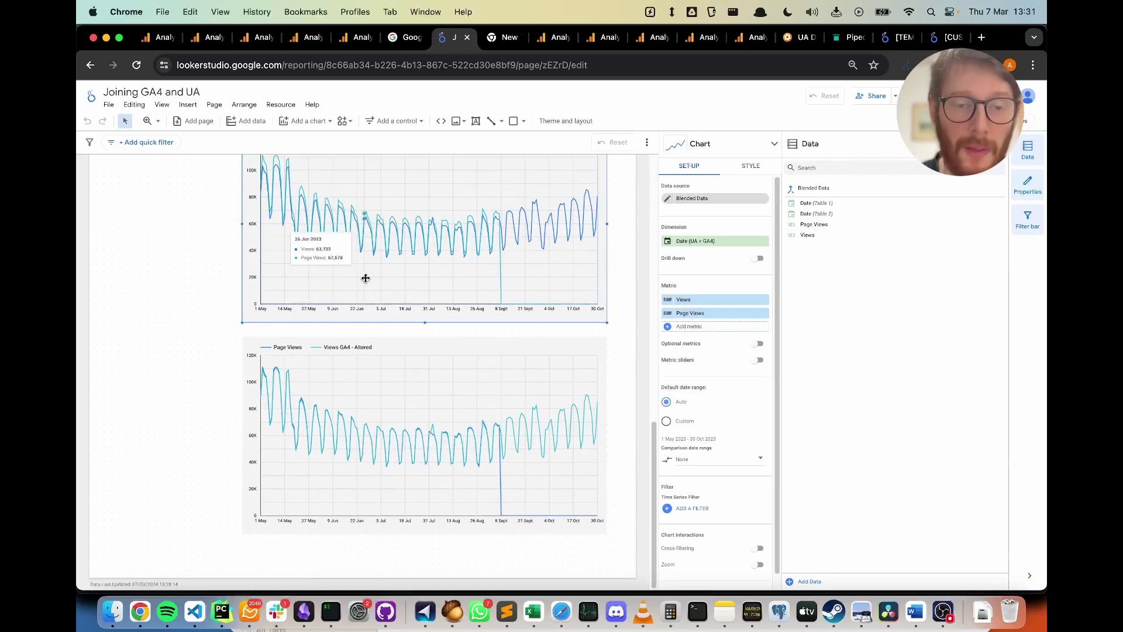
scroll(362, 275, up, 3)
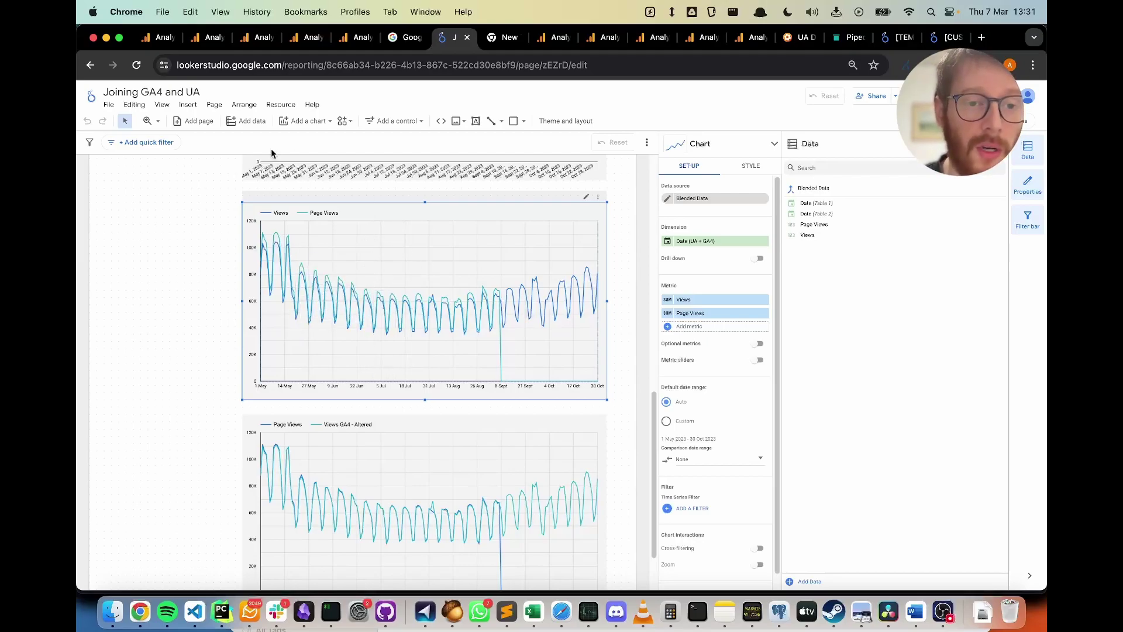
scroll(463, 544, down, 3)
scroll(485, 310, up, 3)
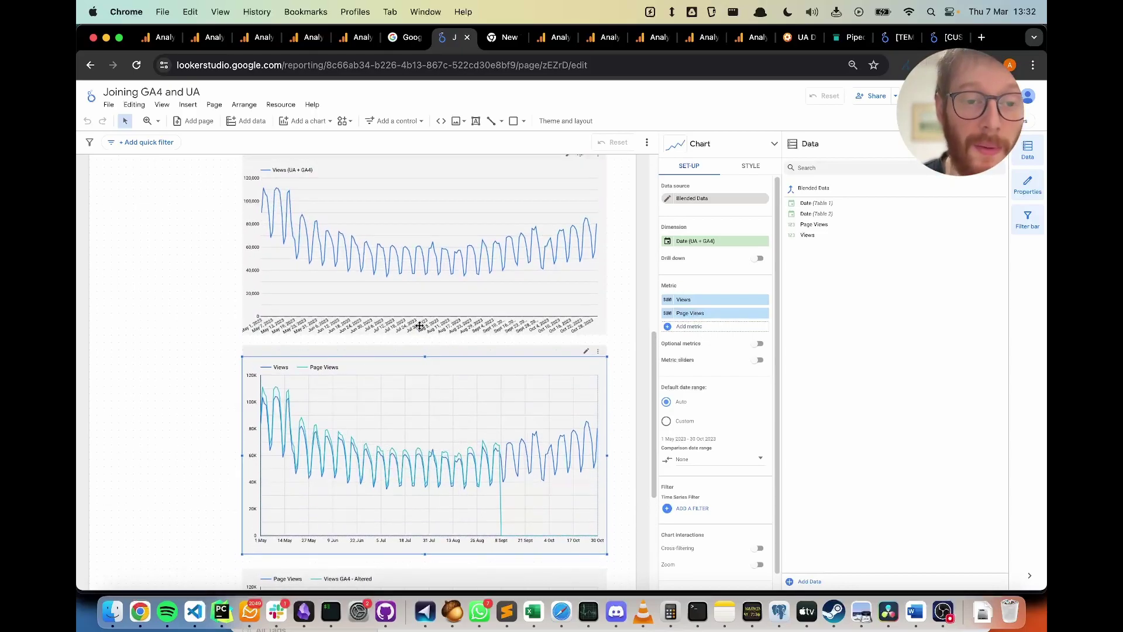
scroll(388, 339, down, 3)
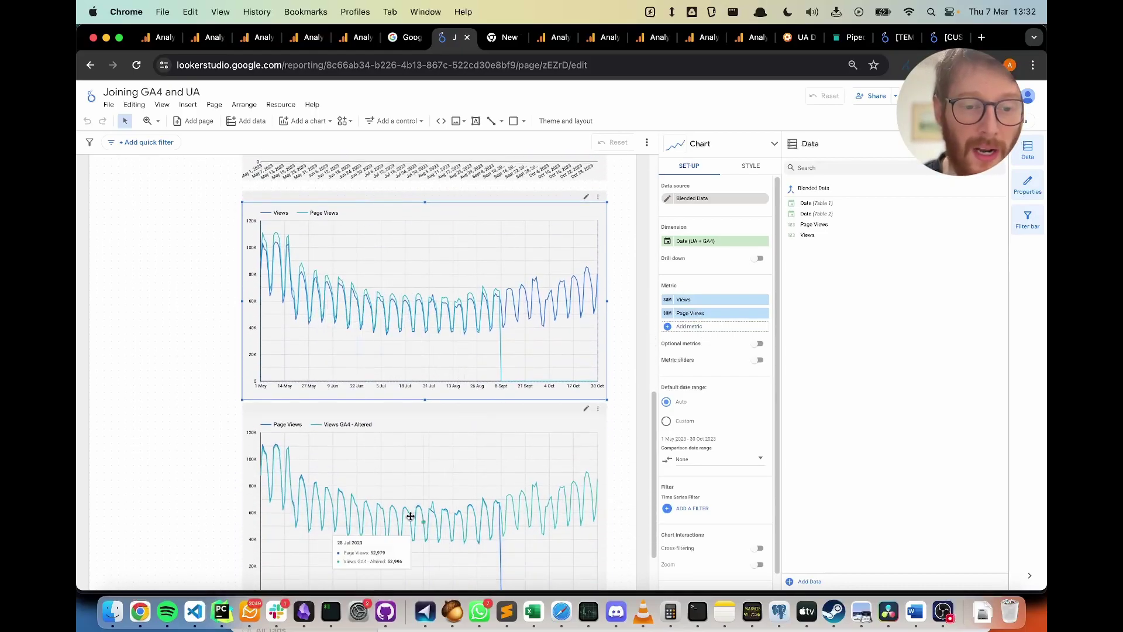
scroll(404, 492, down, 2)
scroll(438, 404, up, 2)
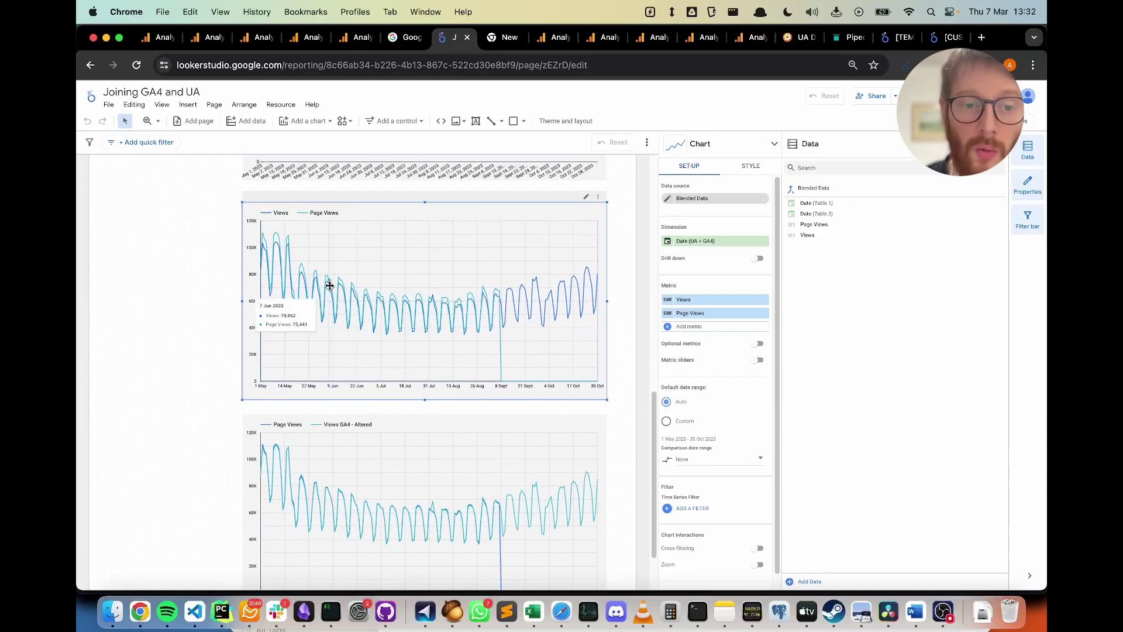
scroll(468, 316, up, 3)
scroll(309, 293, up, 3)
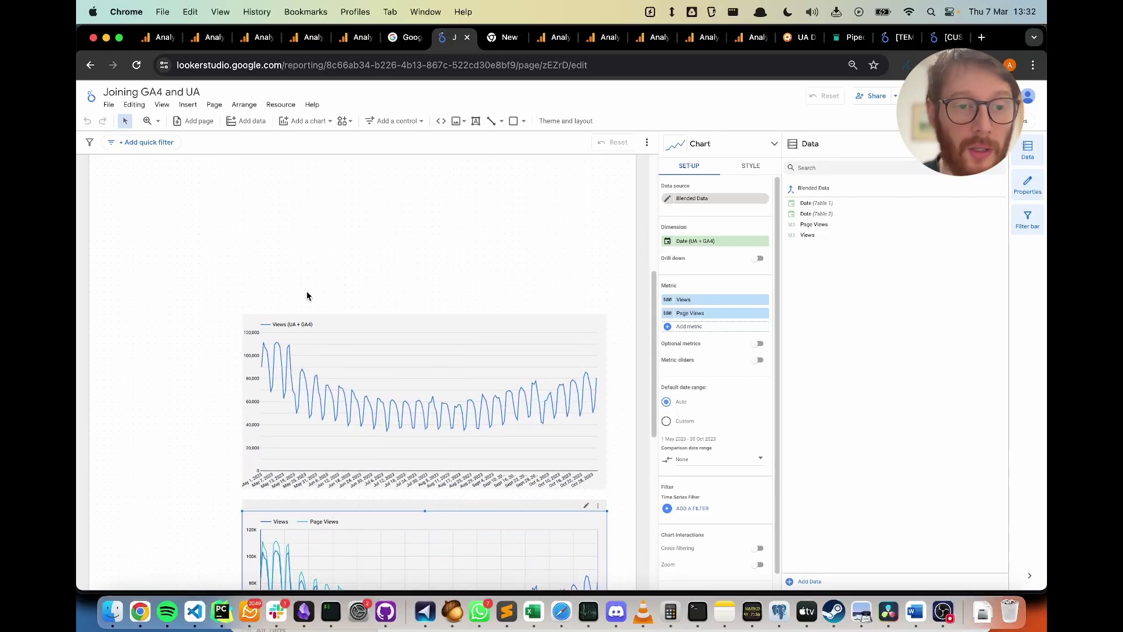
scroll(296, 288, down, 2)
scroll(232, 278, up, 1)
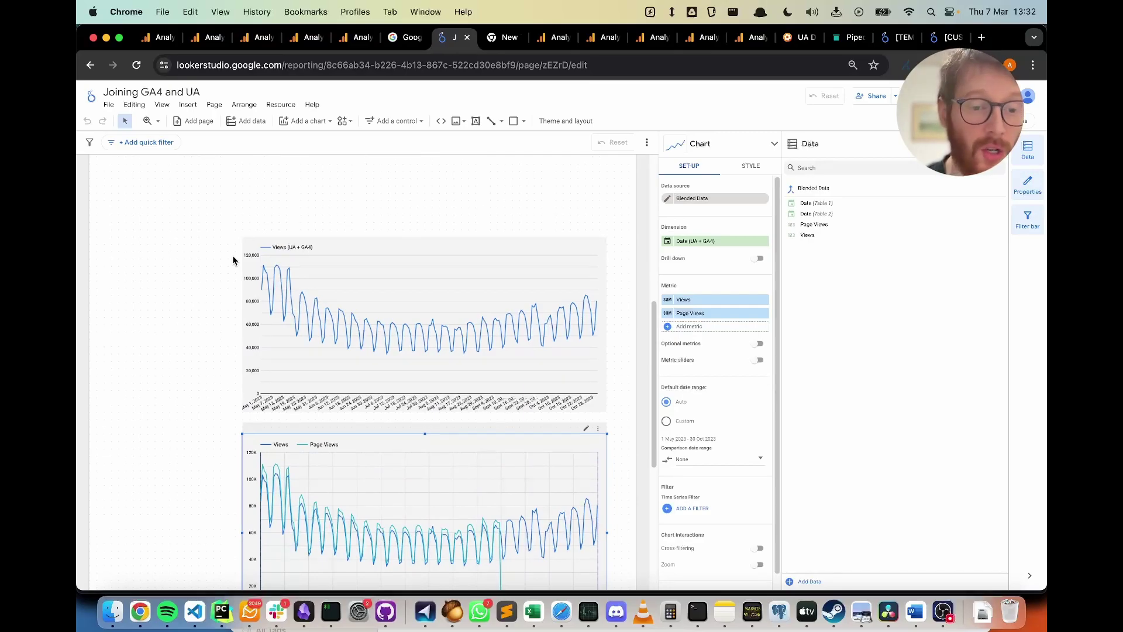
scroll(232, 257, down, 3)
scroll(231, 258, up, 1)
scroll(333, 298, down, 2)
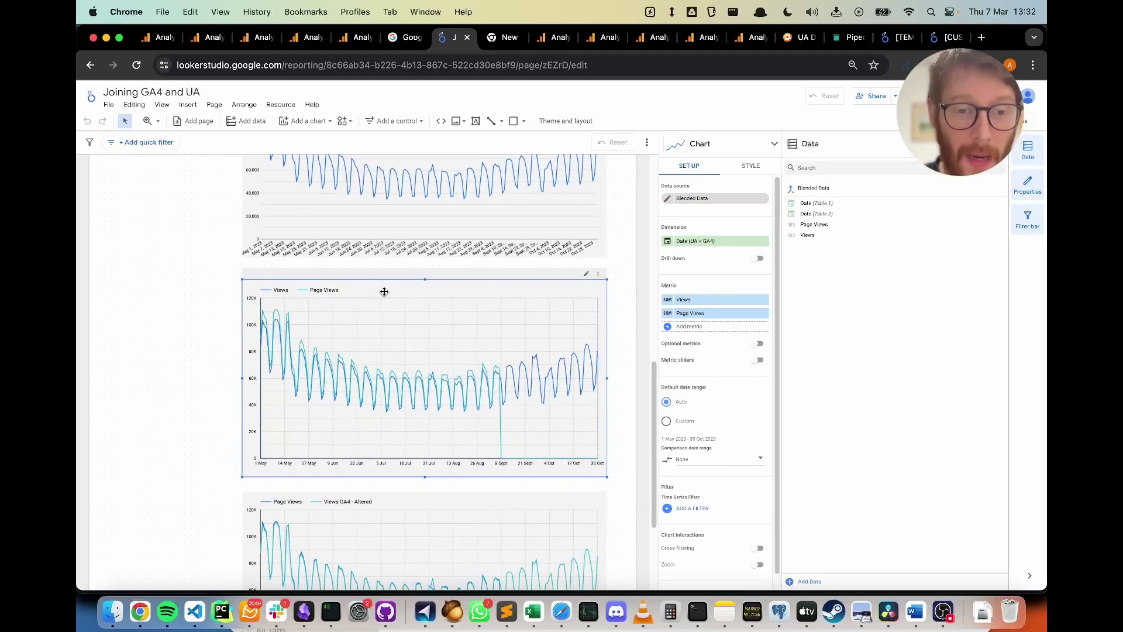
scroll(385, 292, down, 2)
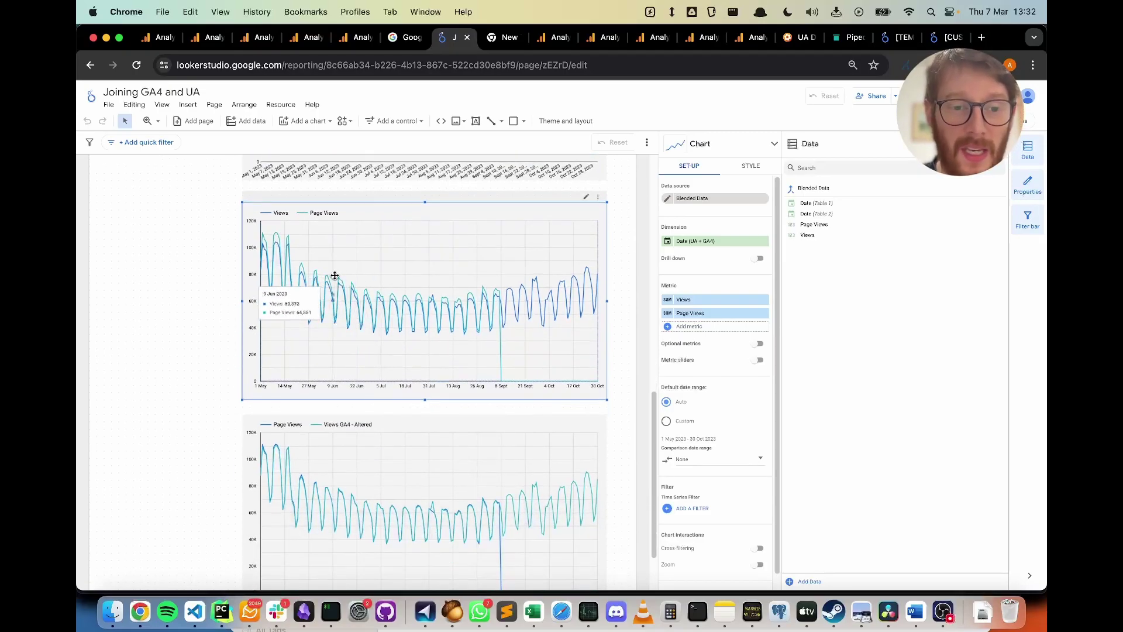
scroll(487, 289, down, 2)
scroll(504, 304, up, 6)
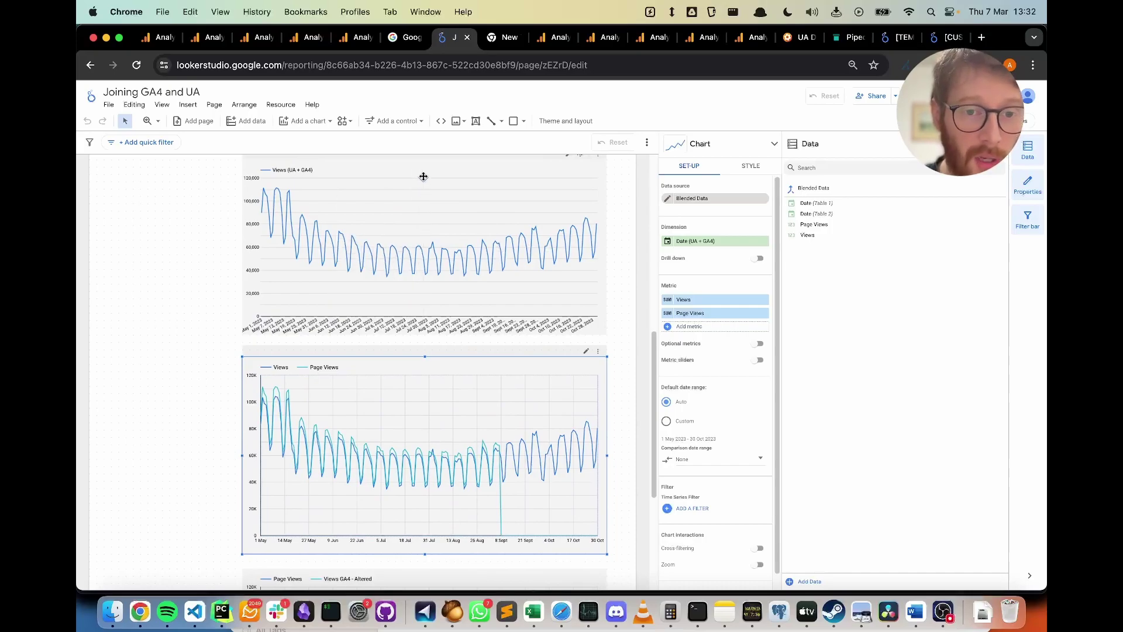
- Switch back to the Google Analytics Spreadsheet Add-on guide
click(402, 38)
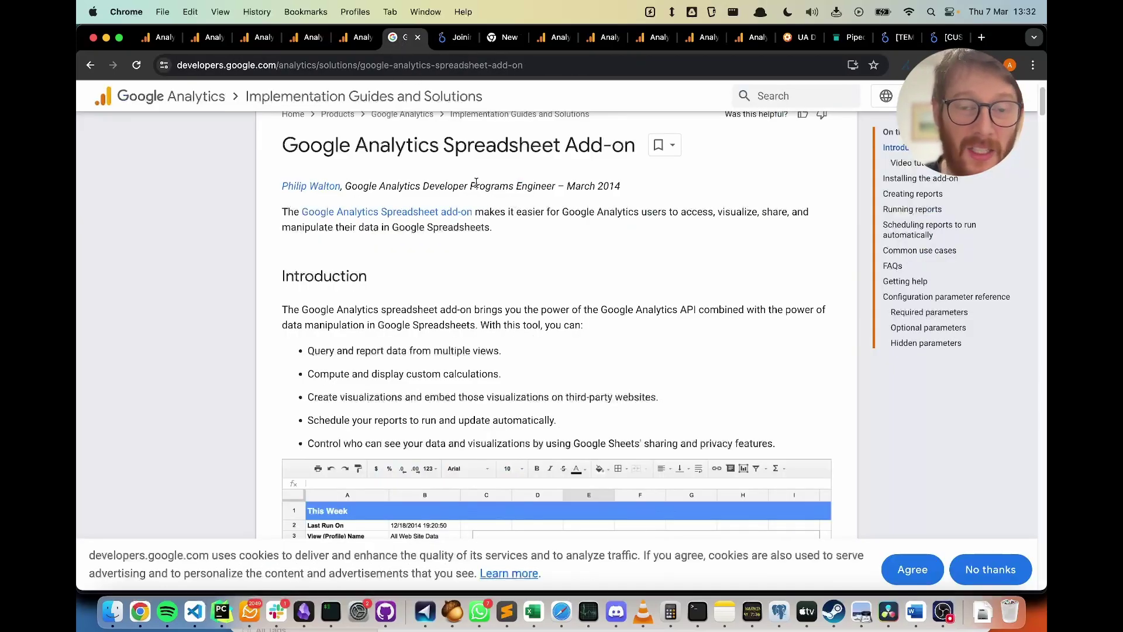